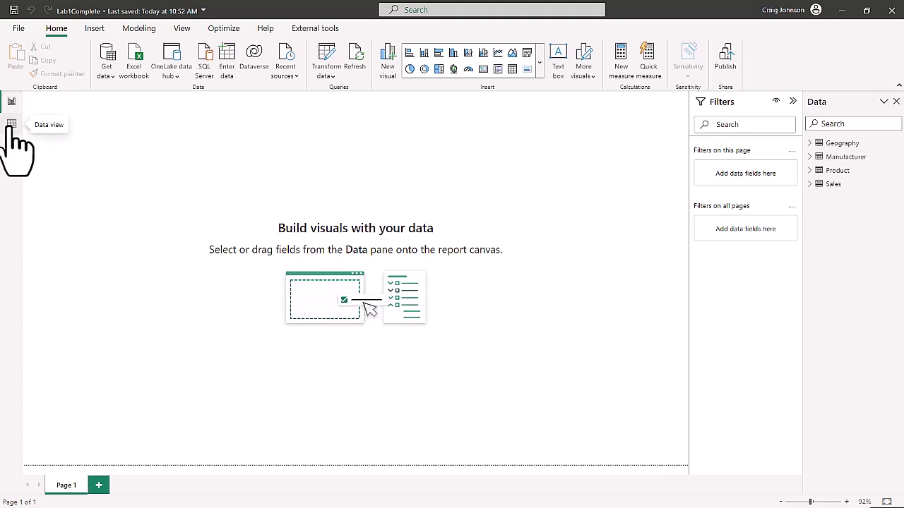
# Review the imported rows of the Geography, Manufacturer, Product and Sales tables in the data view.
pyautogui.click(12, 125)
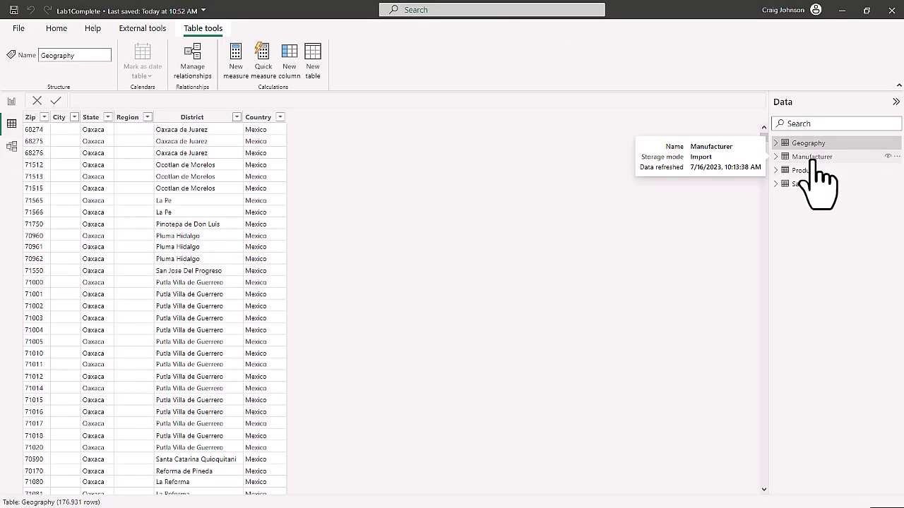
pyautogui.click(812, 158)
pyautogui.click(803, 171)
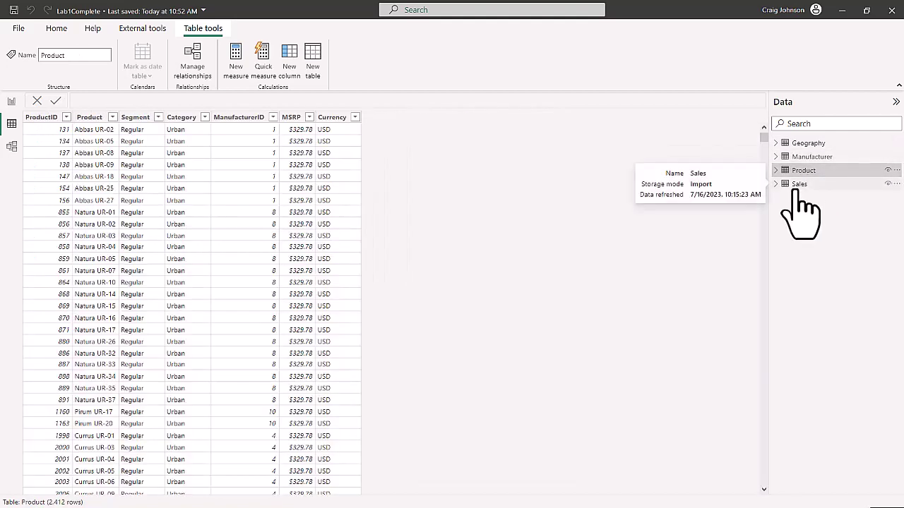
pyautogui.click(800, 183)
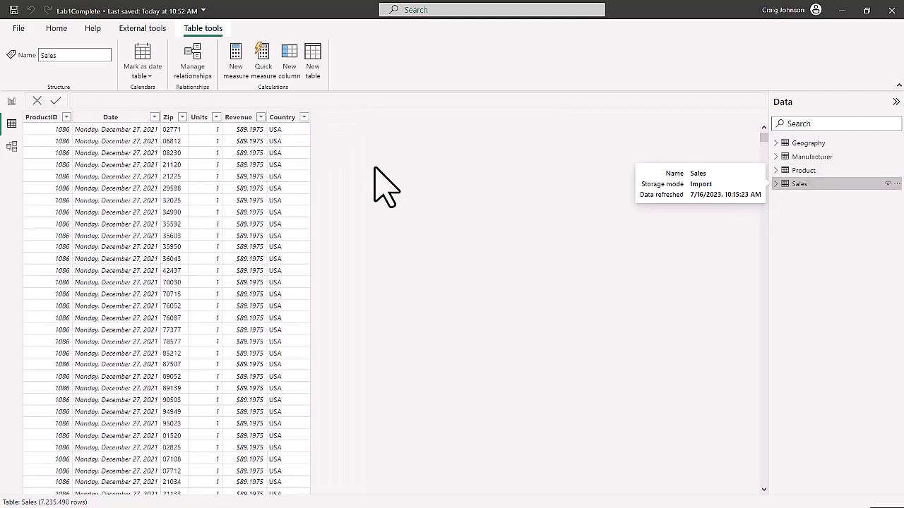
# Look over the model and report views, and list the Sales table's fields in the data view.
pyautogui.click(12, 147)
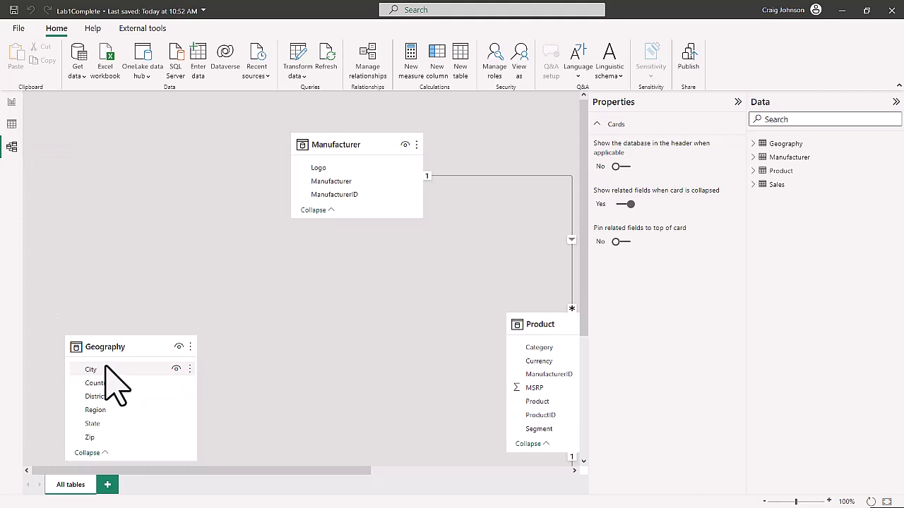
pyautogui.click(12, 103)
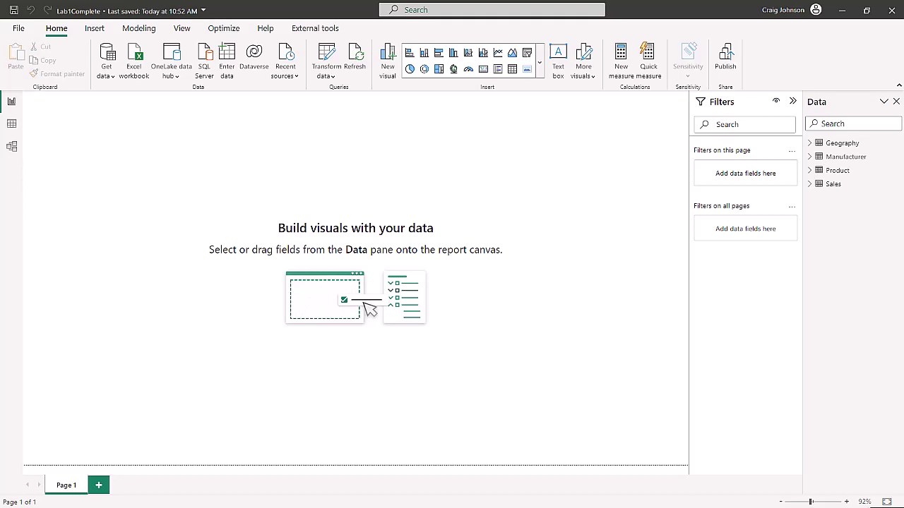
pyautogui.click(12, 124)
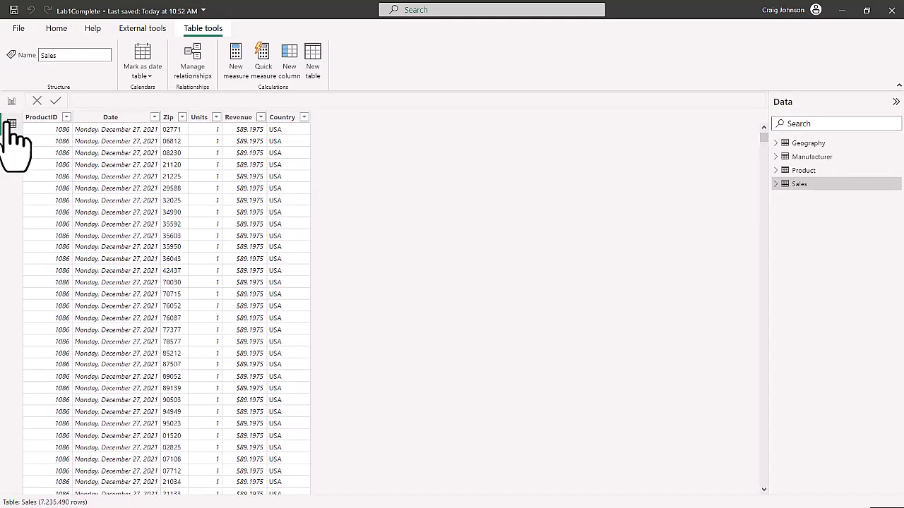
pyautogui.click(775, 184)
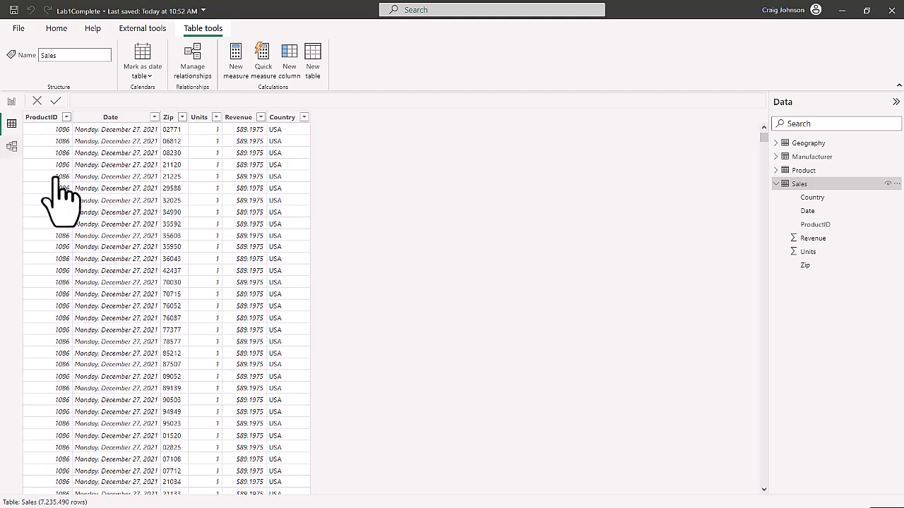
# In the model view, move the Geography card up beside Manufacturer and place the Product card below Manufacturer.
pyautogui.click(11, 146)
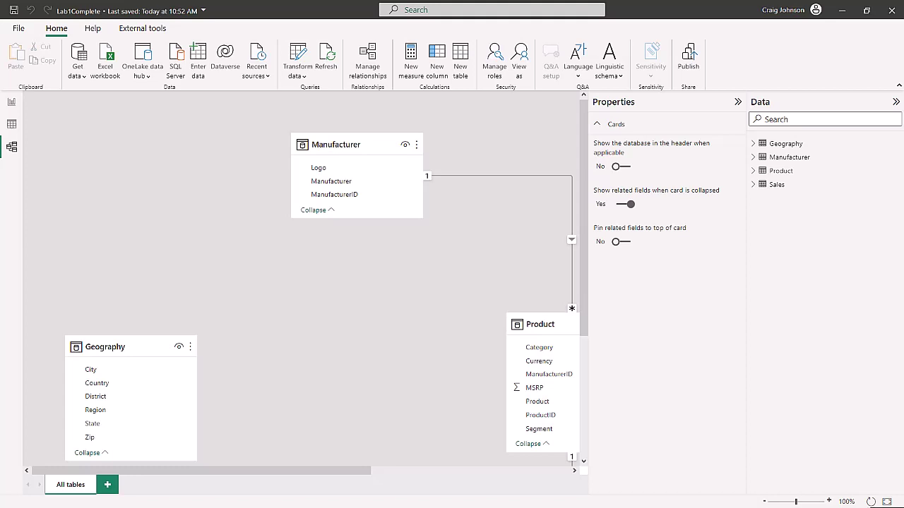
pyautogui.moveTo(117, 346); pyautogui.dragTo(114, 163)
pyautogui.moveTo(535, 323); pyautogui.dragTo(303, 332)
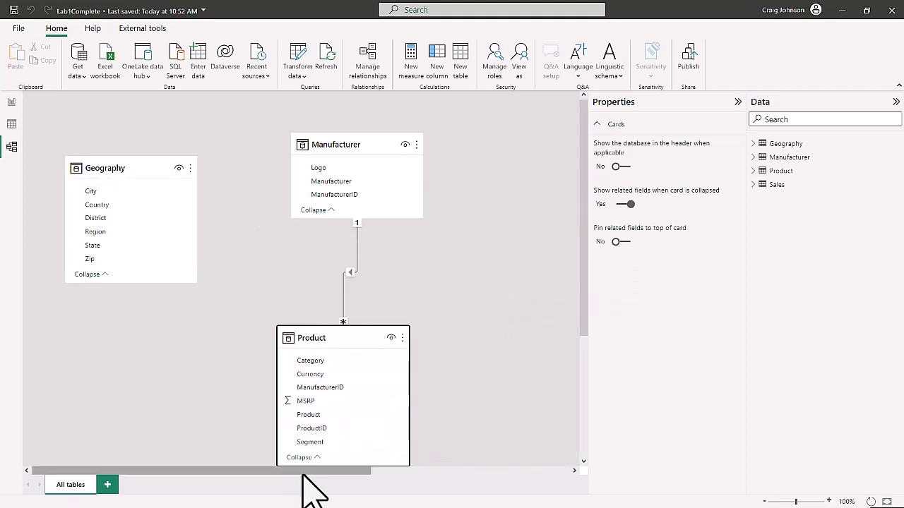
pyautogui.moveTo(299, 470); pyautogui.dragTo(122, 446)
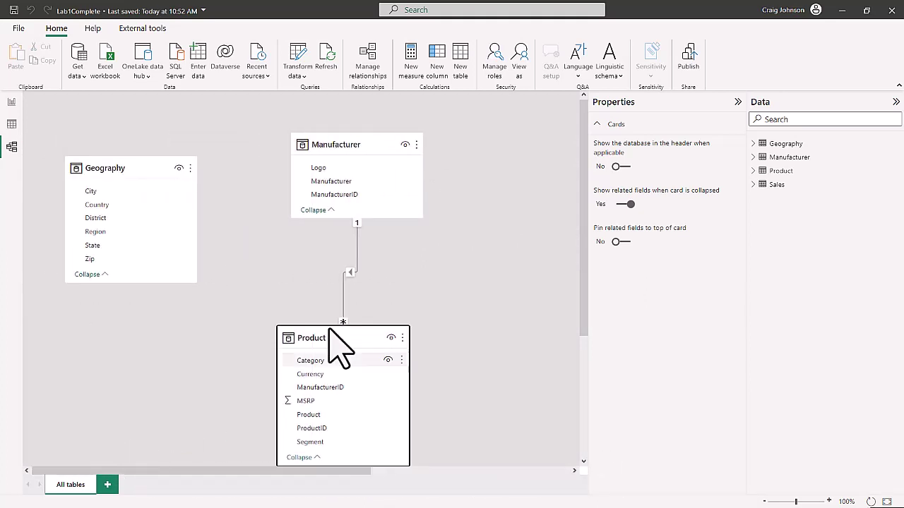
# Delete the relationship between the Manufacturer and Product tables.
pyautogui.rightClick(359, 254)
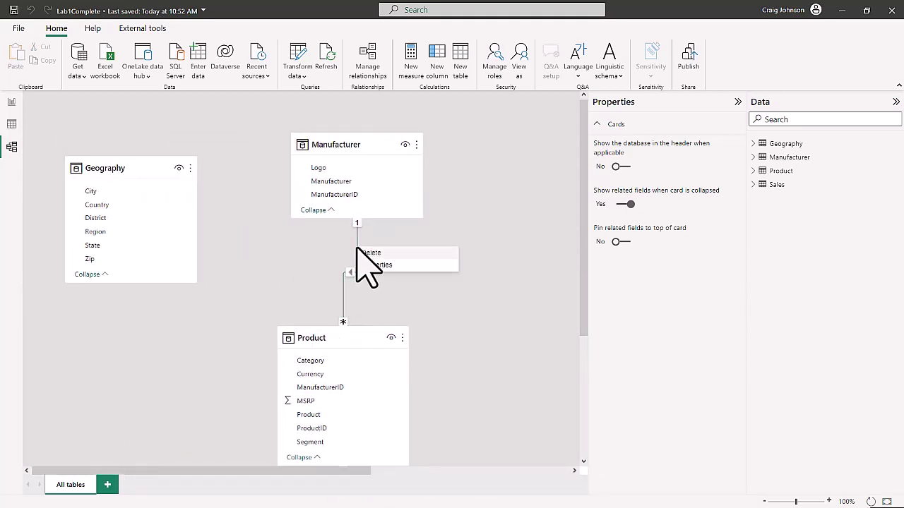
pyautogui.click(370, 253)
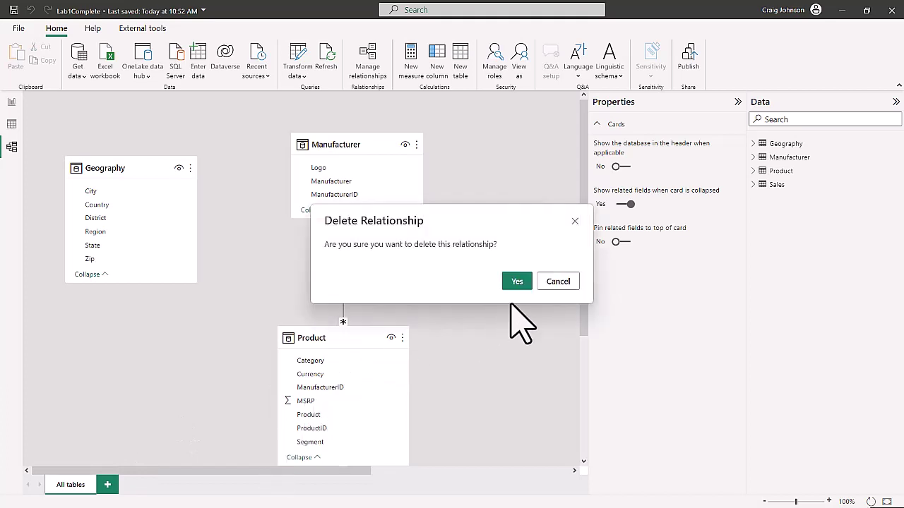
pyautogui.click(518, 280)
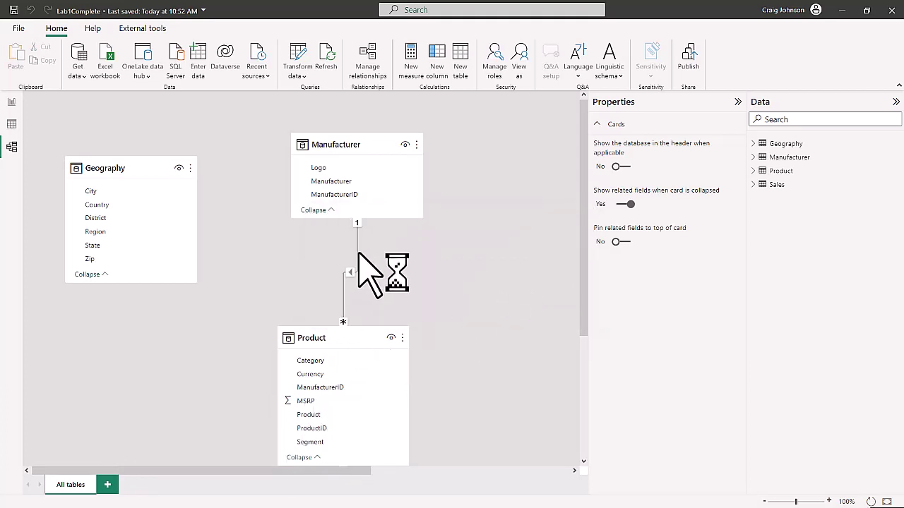
# Move the Product card closer beneath Manufacturer and shift the Sales card to the lower left of Product.
pyautogui.moveTo(335, 344); pyautogui.dragTo(374, 292)
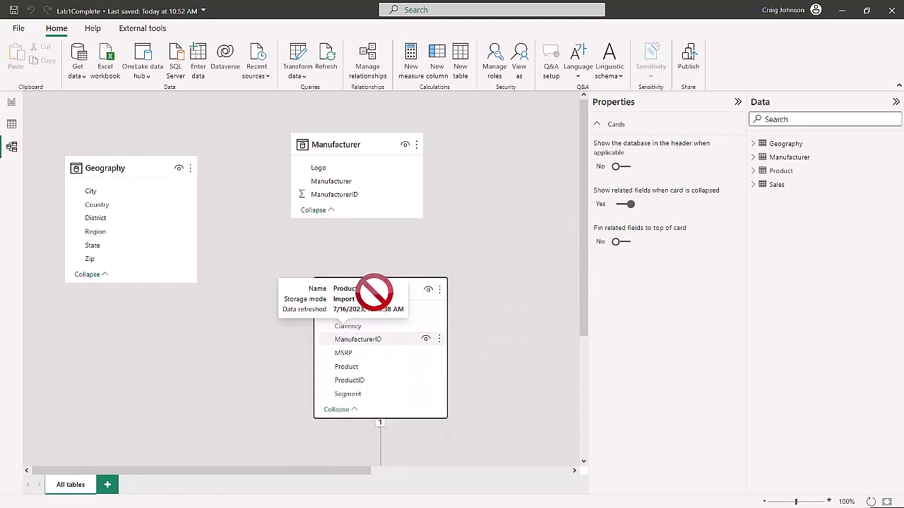
pyautogui.moveTo(208, 471); pyautogui.dragTo(531, 424)
pyautogui.scroll(-3, 535, 379)
pyautogui.moveTo(476, 306); pyautogui.dragTo(152, 332)
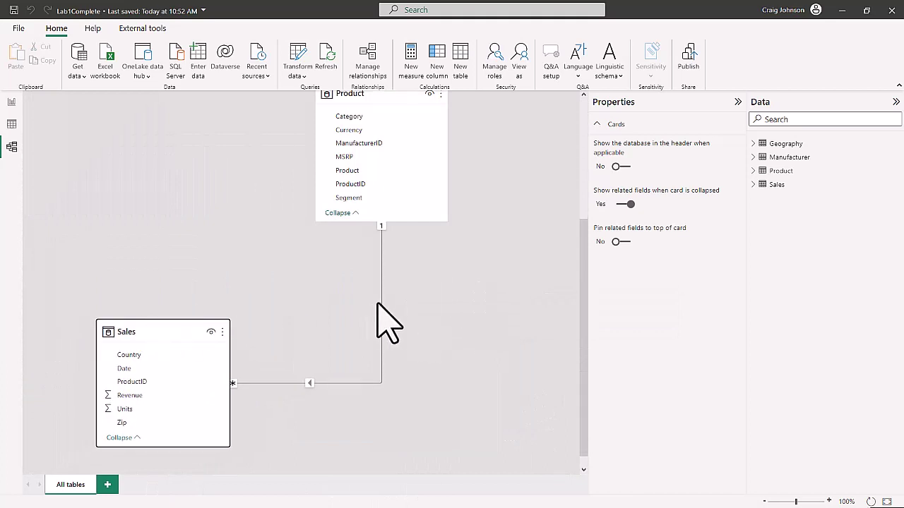
# Delete the relationship between the Product and Sales tables.
pyautogui.rightClick(381, 303)
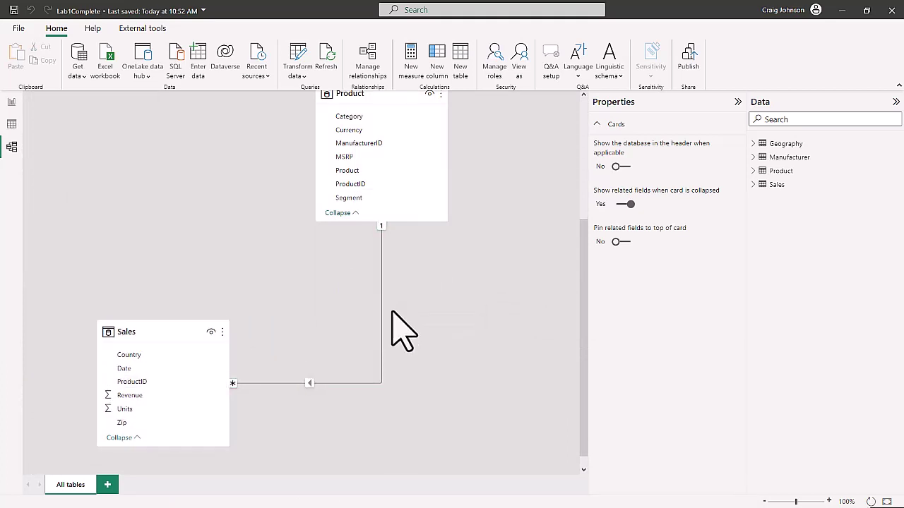
pyautogui.click(390, 311)
pyautogui.click(517, 282)
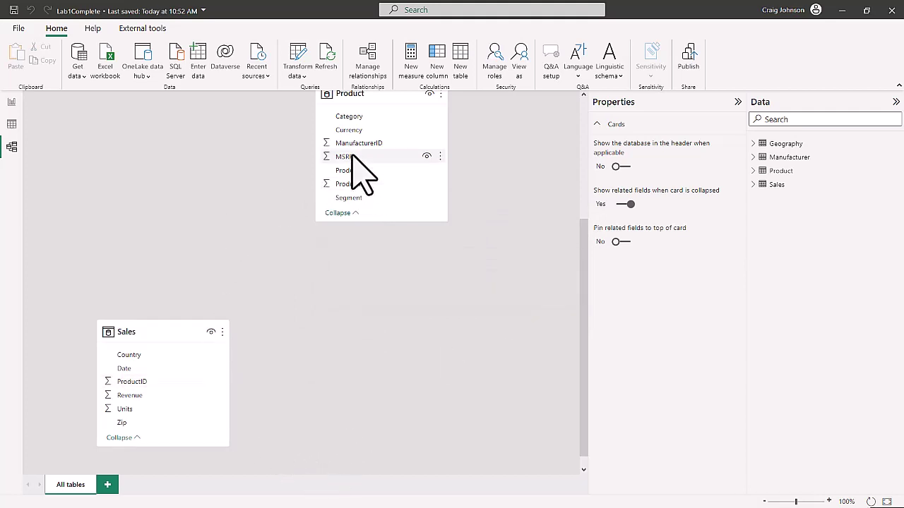
# Rearrange the model diagram with Product to the right of Manufacturer and Sales centred below the other tables.
pyautogui.moveTo(392, 99); pyautogui.dragTo(238, 137)
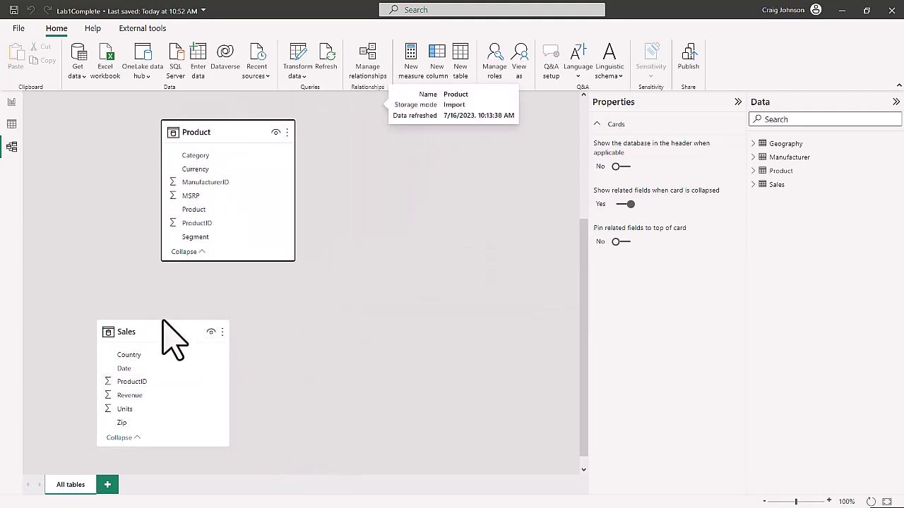
pyautogui.moveTo(167, 336); pyautogui.dragTo(135, 312)
pyautogui.scroll(3, 174, 319)
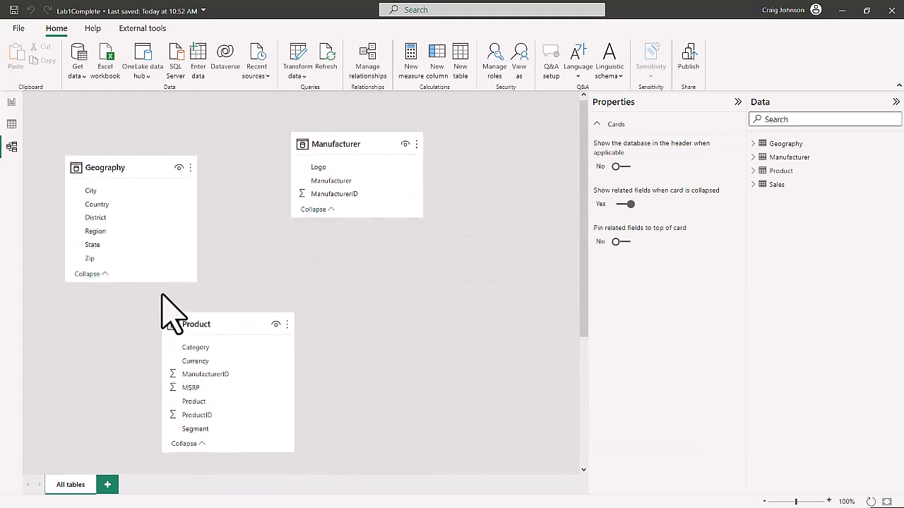
pyautogui.scroll(-3, 170, 326)
pyautogui.scroll(3, 240, 330)
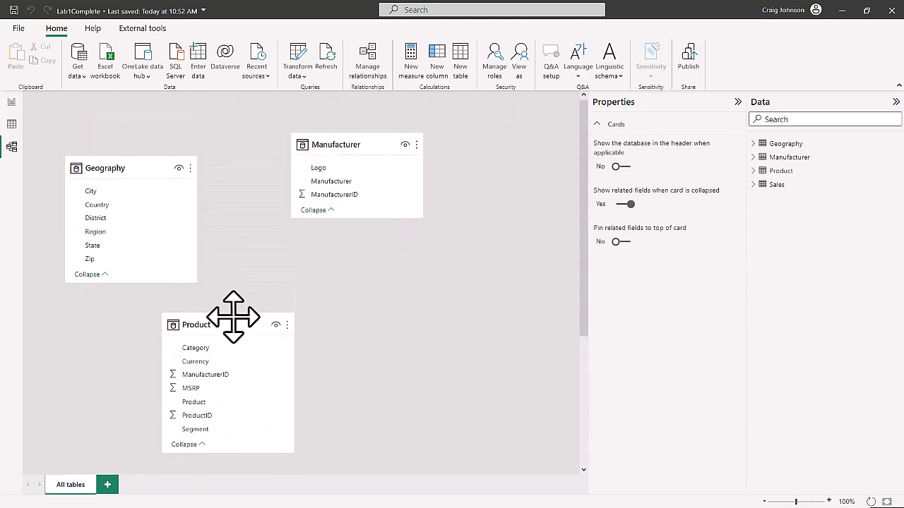
pyautogui.moveTo(231, 331); pyautogui.dragTo(494, 173)
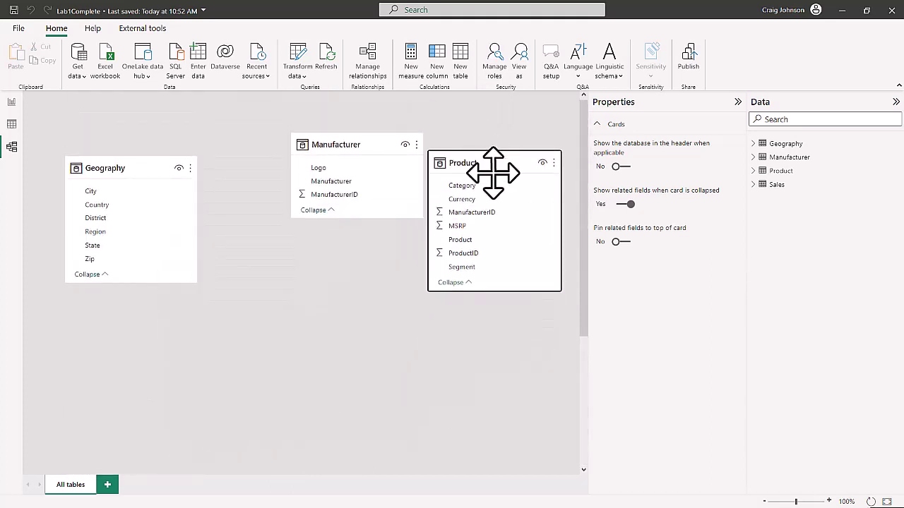
pyautogui.scroll(-3, 123, 452)
pyautogui.moveTo(123, 312); pyautogui.dragTo(306, 313)
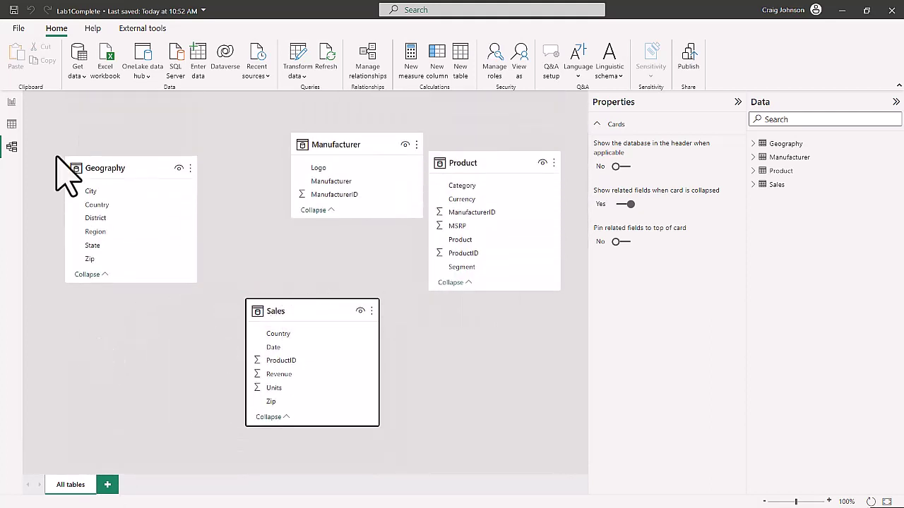
# Insert a clustered column chart on the report page and move it away from the page's upper-left corner.
pyautogui.click(12, 102)
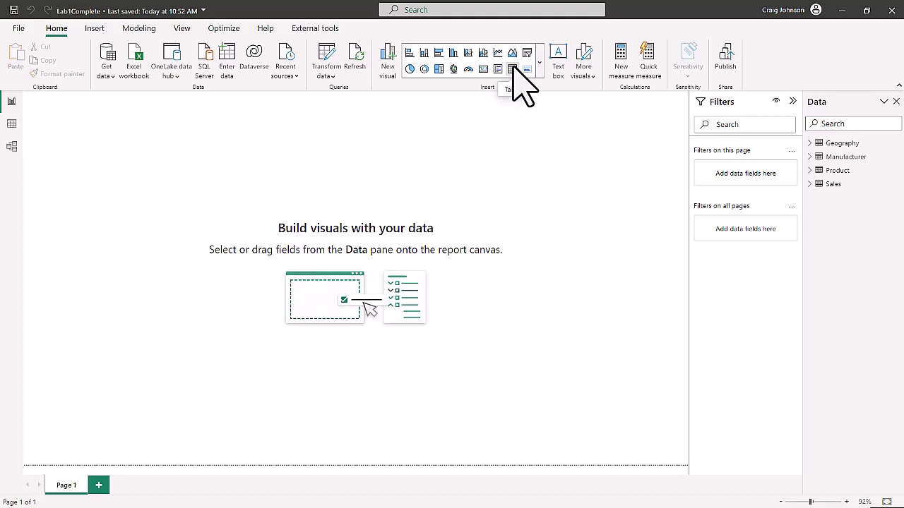
pyautogui.click(540, 63)
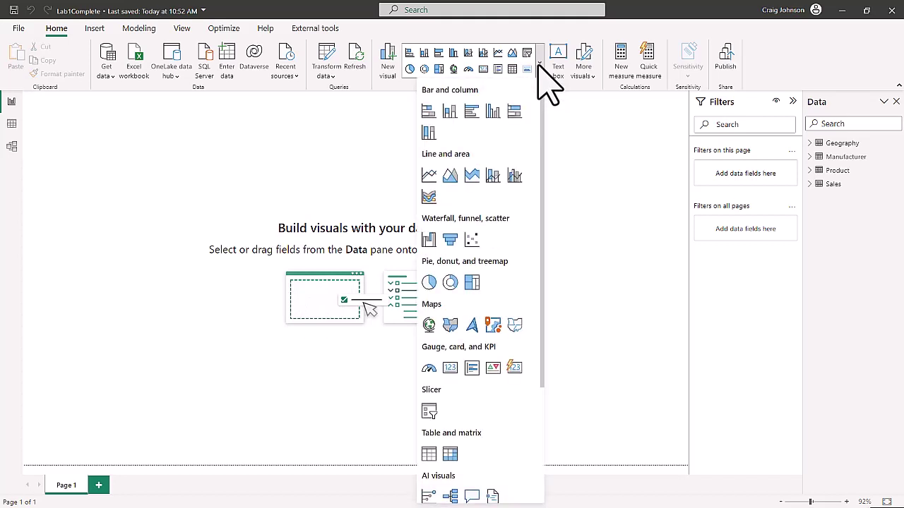
pyautogui.click(494, 113)
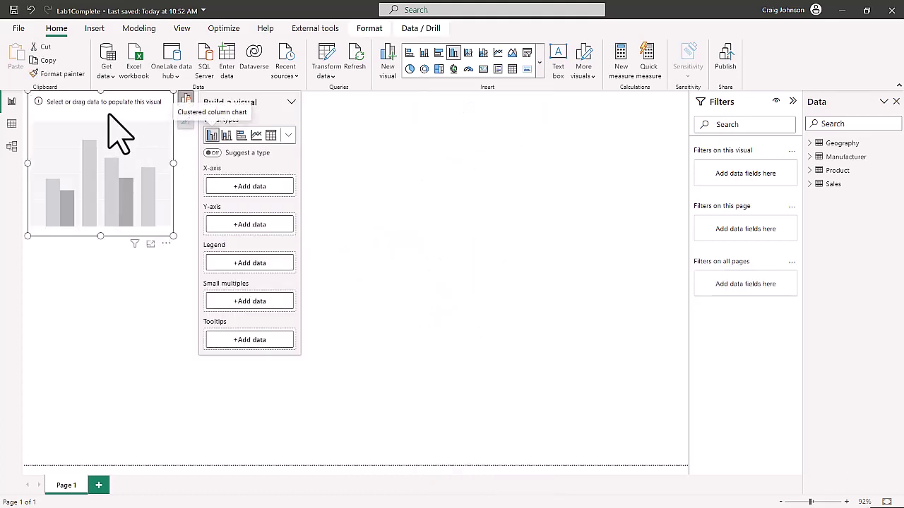
pyautogui.moveTo(108, 112); pyautogui.dragTo(207, 167)
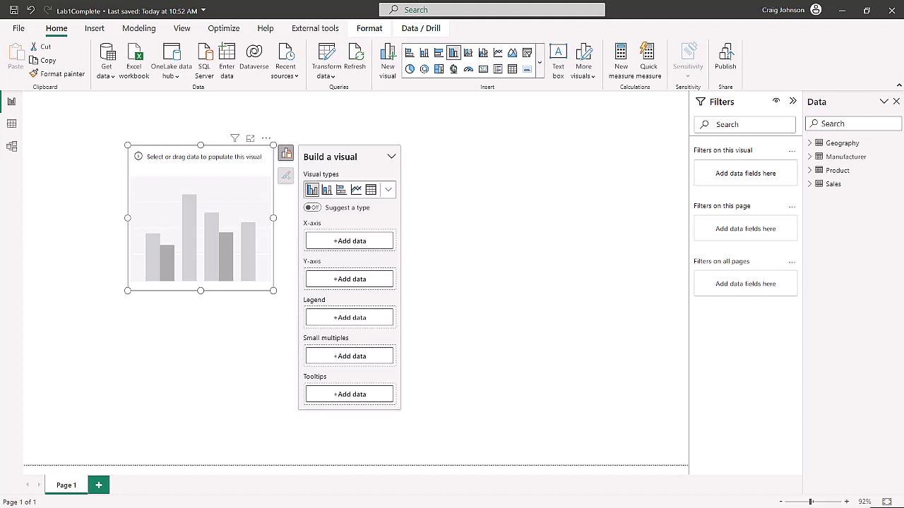
# Assign the Country field of the Geography table to the chart's X-axis.
pyautogui.click(368, 280)
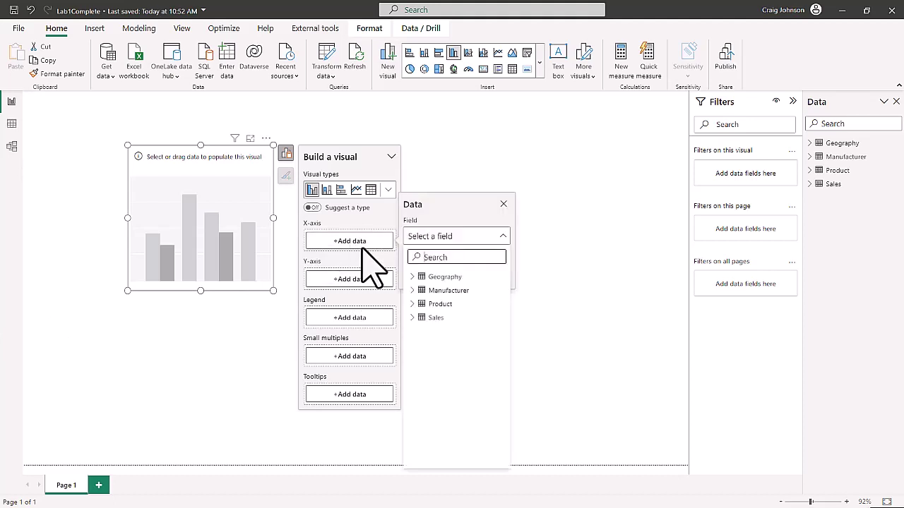
pyautogui.click(423, 277)
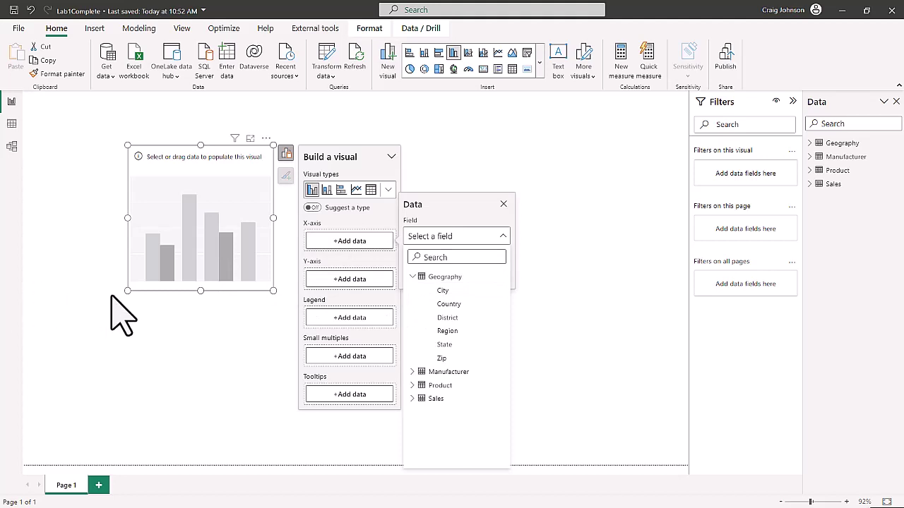
pyautogui.click(441, 305)
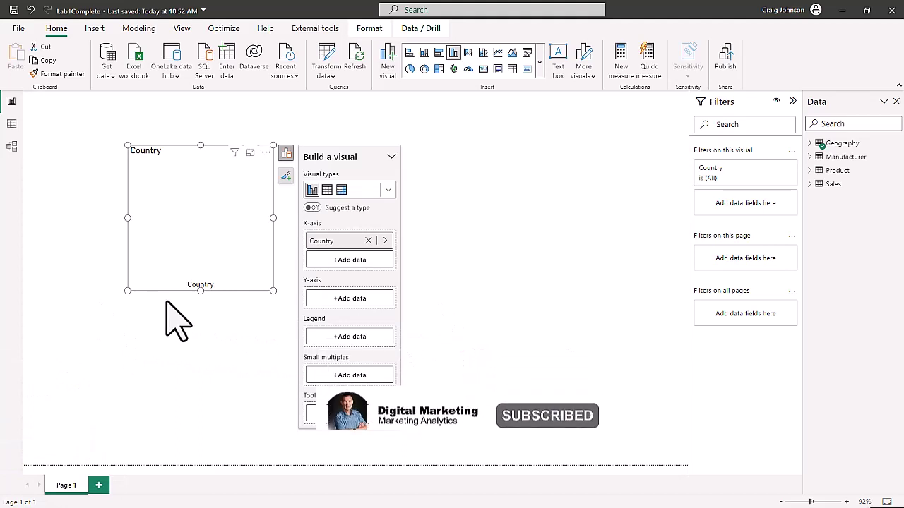
# Assign Revenue from the Sales table to the chart's Y-axis and widen the chart to show its full title.
pyautogui.click(349, 298)
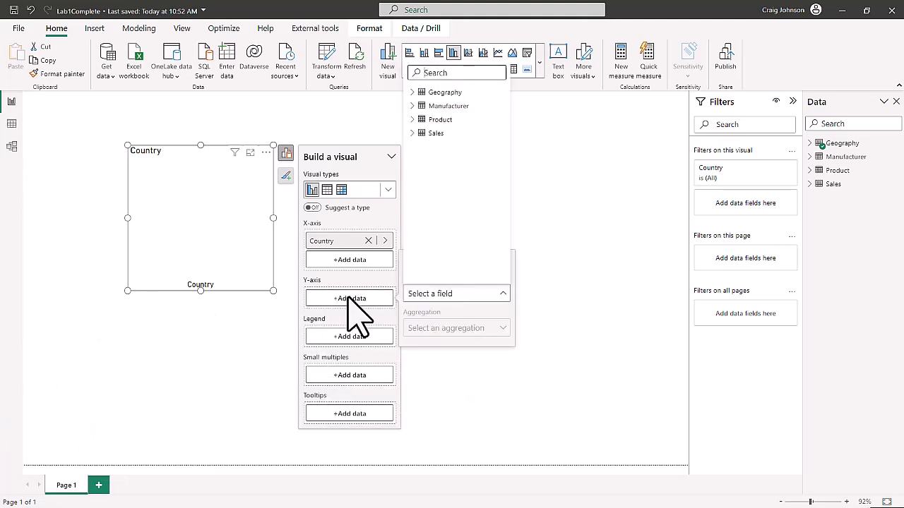
pyautogui.click(418, 133)
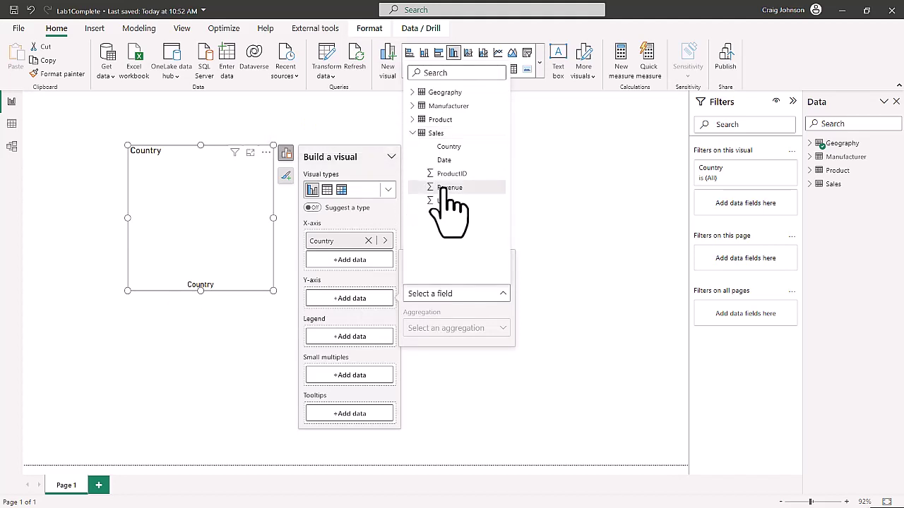
pyautogui.click(439, 187)
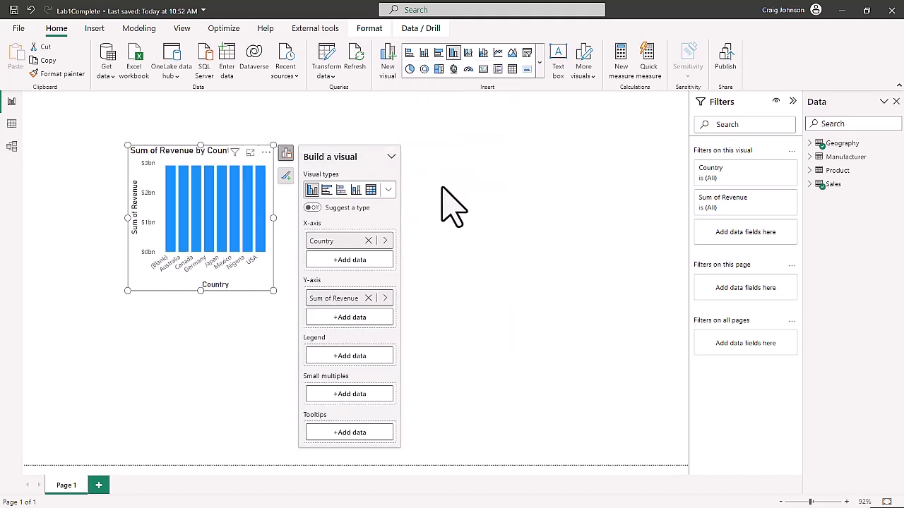
pyautogui.moveTo(273, 289); pyautogui.dragTo(387, 289)
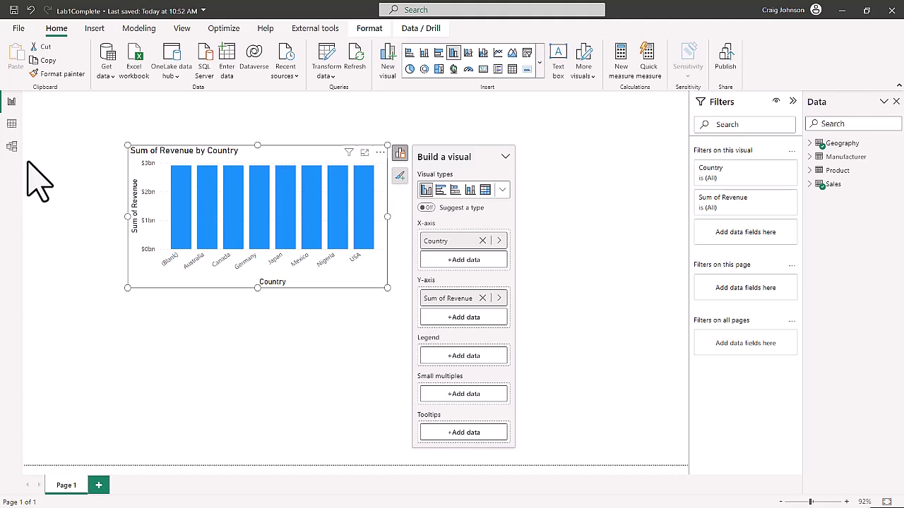
# Try to create a relationship between the Zip column of Geography and the Zip column of Sales.
pyautogui.click(11, 146)
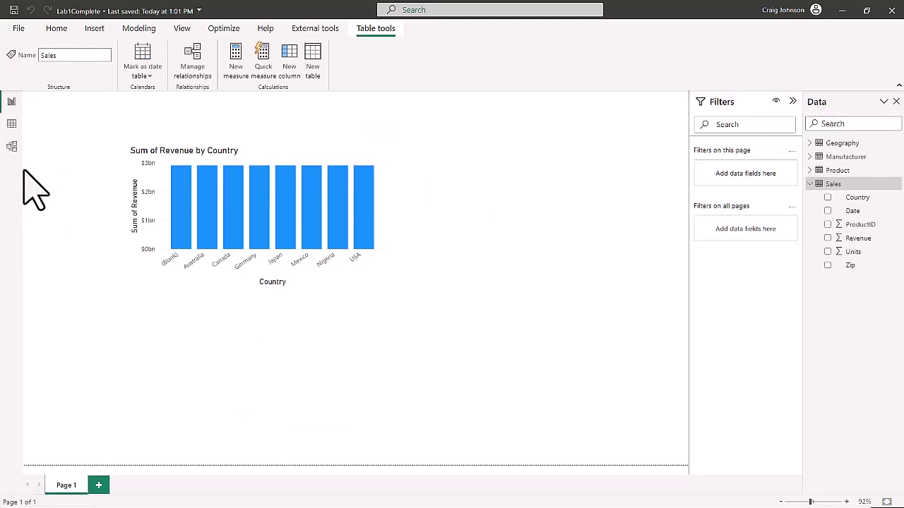
pyautogui.click(12, 147)
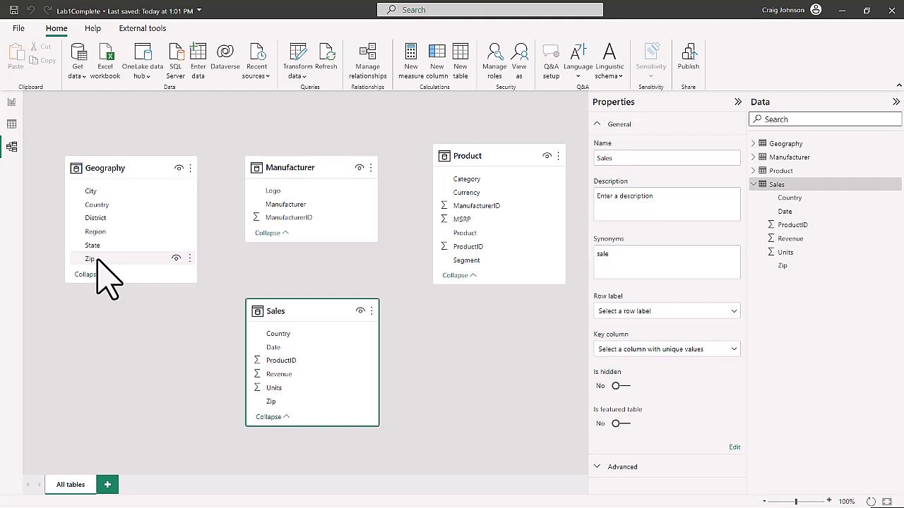
pyautogui.moveTo(98, 260); pyautogui.dragTo(283, 403)
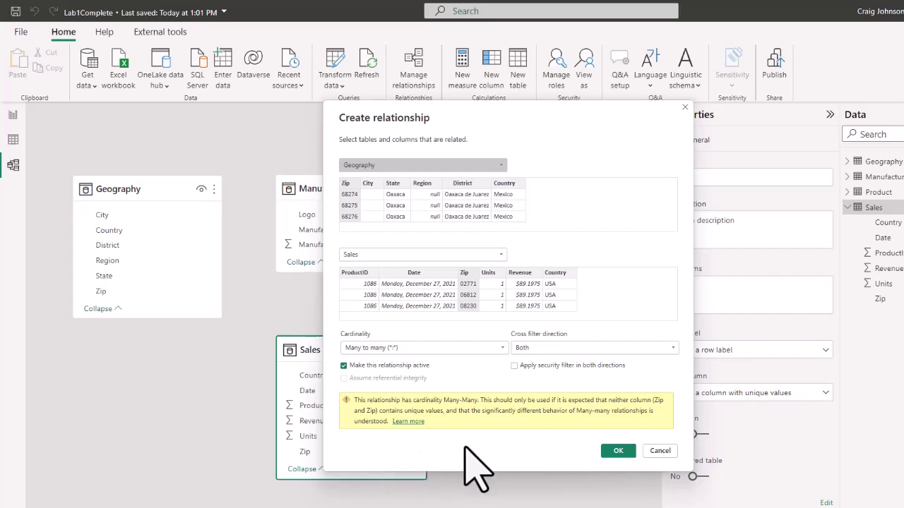
pyautogui.click(660, 451)
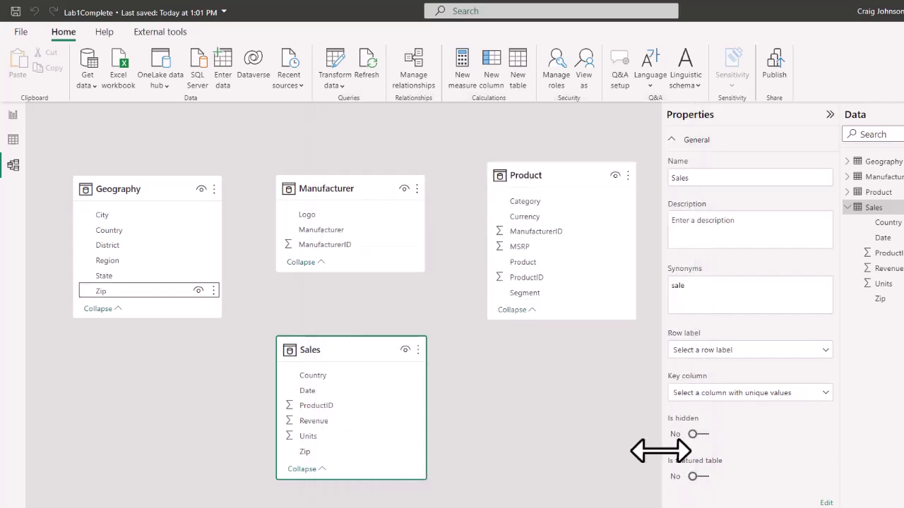
# Add a calculated column to the Sales table data, starting its formula as ZipCountry = Sales[Zip].
pyautogui.click(12, 113)
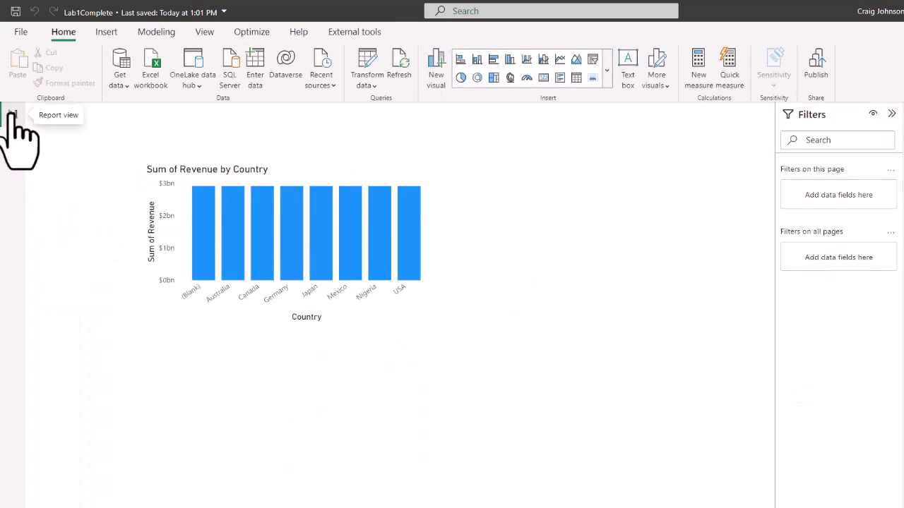
pyautogui.click(14, 139)
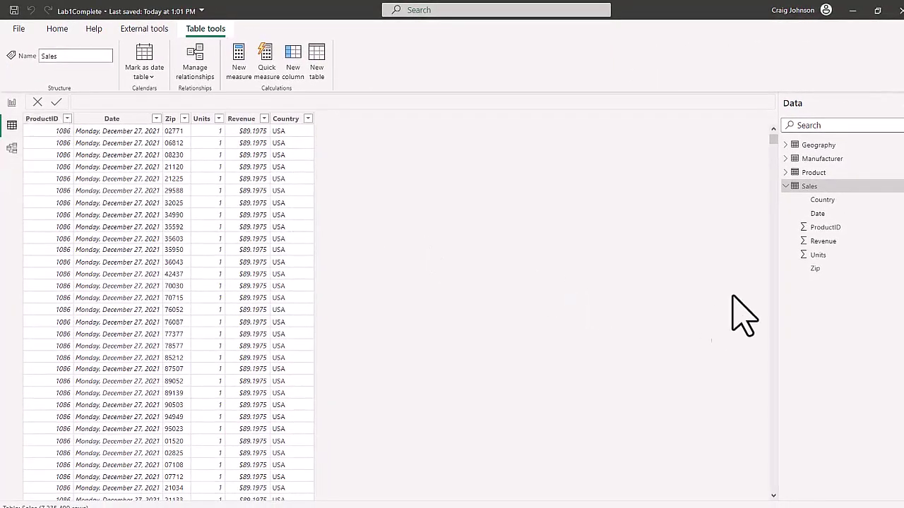
pyautogui.click(785, 186)
pyautogui.click(785, 145)
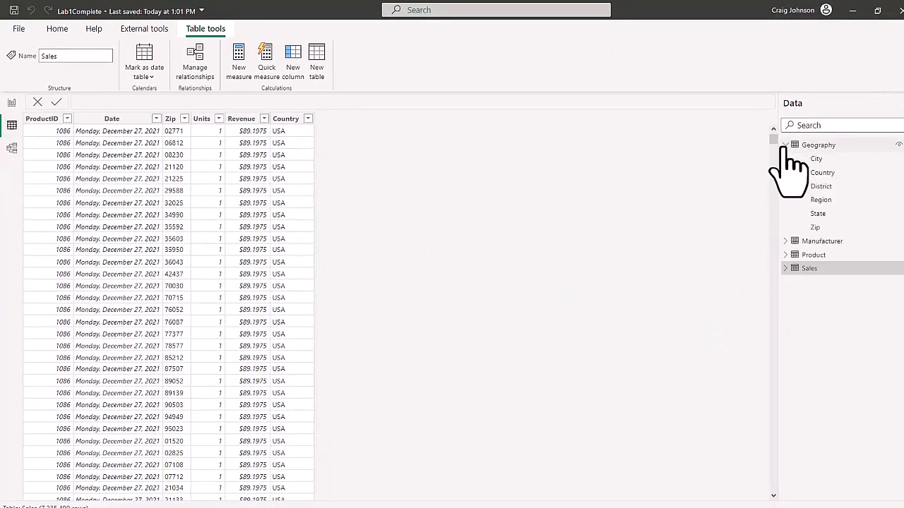
pyautogui.click(294, 69)
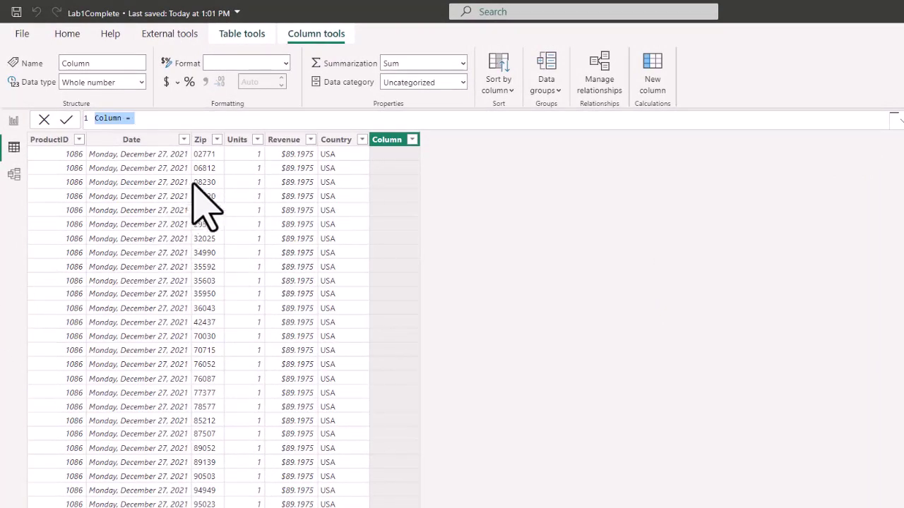
pyautogui.write('Zi')
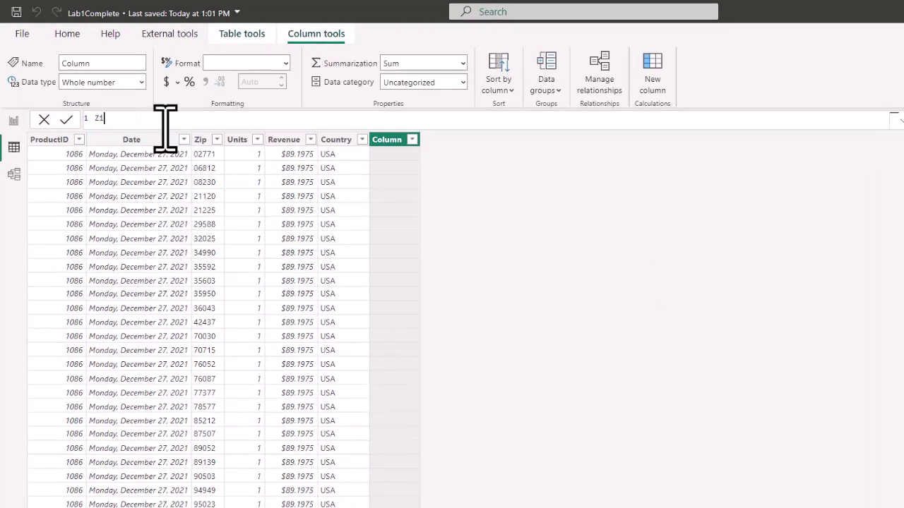
pyautogui.write('pCountry = sales')
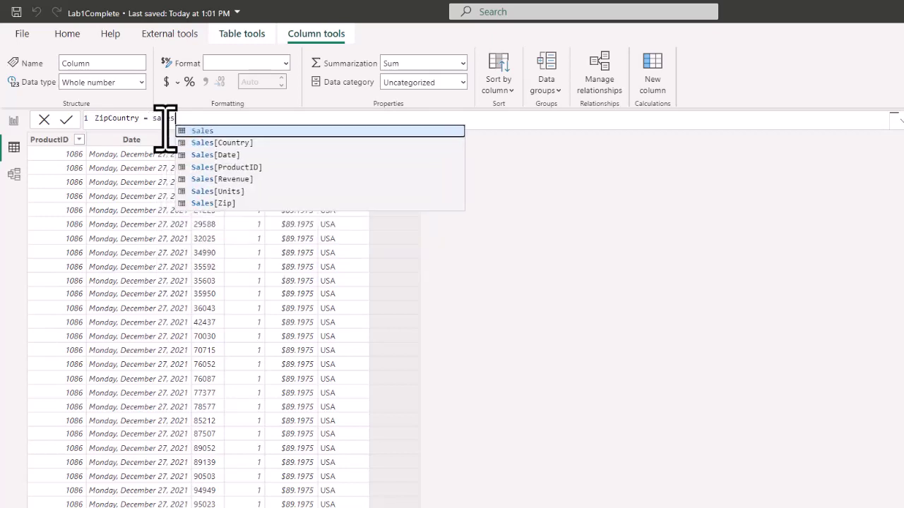
pyautogui.press('Down')
pyautogui.press('Down')
pyautogui.press('Down')
pyautogui.press('Down')
pyautogui.press('Down')
pyautogui.press('Down')
pyautogui.press('Tab')
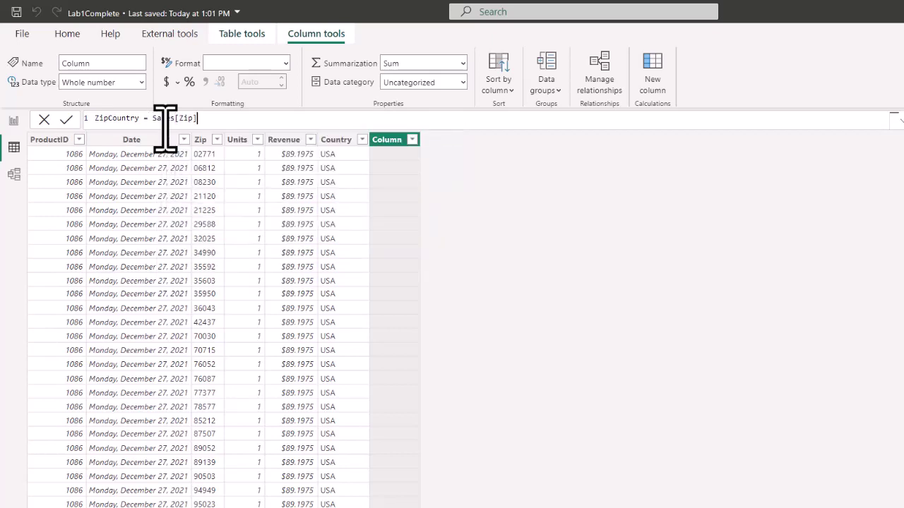
# Complete the Sales ZipCountry formula by appending & "," & Sales[Country] and commit it.
pyautogui.write('& ')
pyautogui.write('"')
pyautogui.write(',"')
pyautogui.write(' &')
pyautogui.write(' sale')
pyautogui.press('Tab')
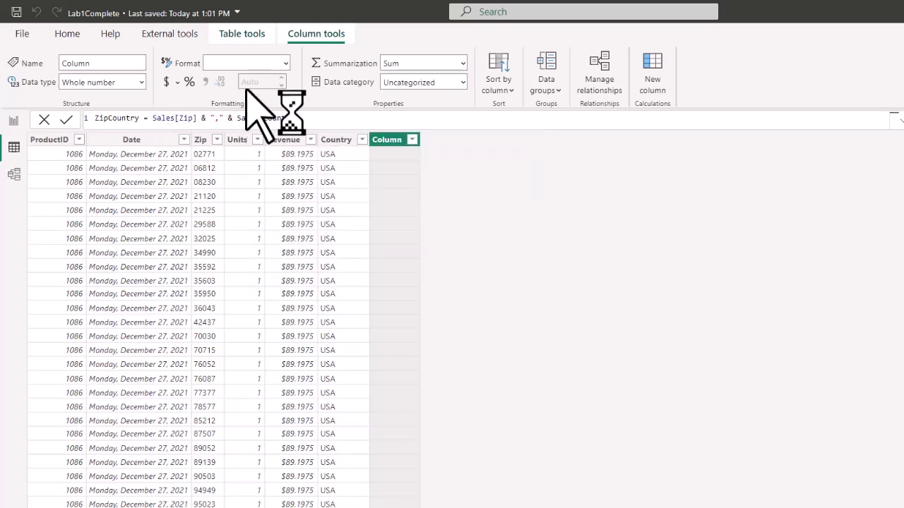
pyautogui.press('Return')
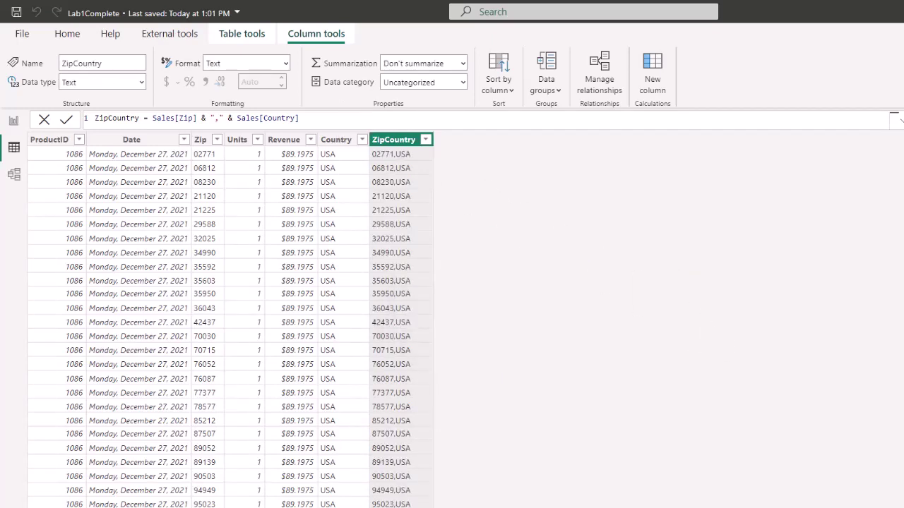
# Add a calculated column to the Geography table, starting its formula as ZipCountry = Geography[Zip].
pyautogui.click(833, 176)
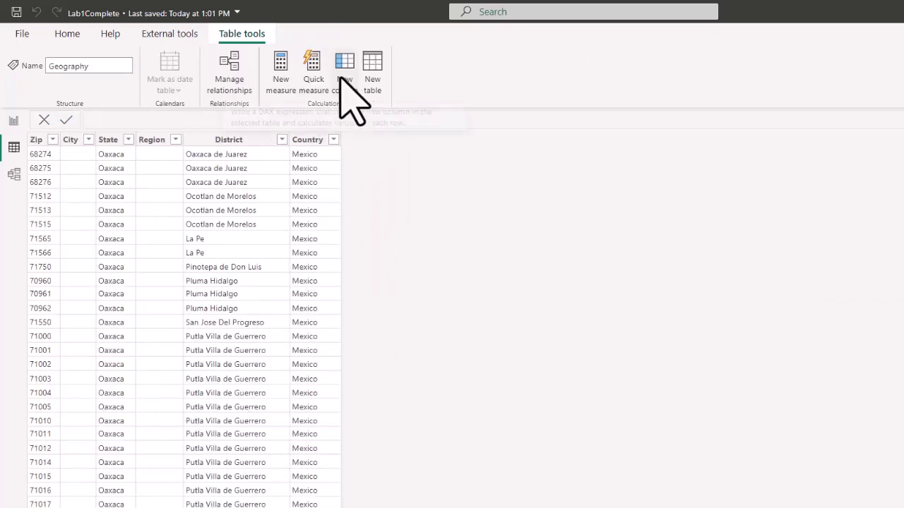
pyautogui.click(343, 71)
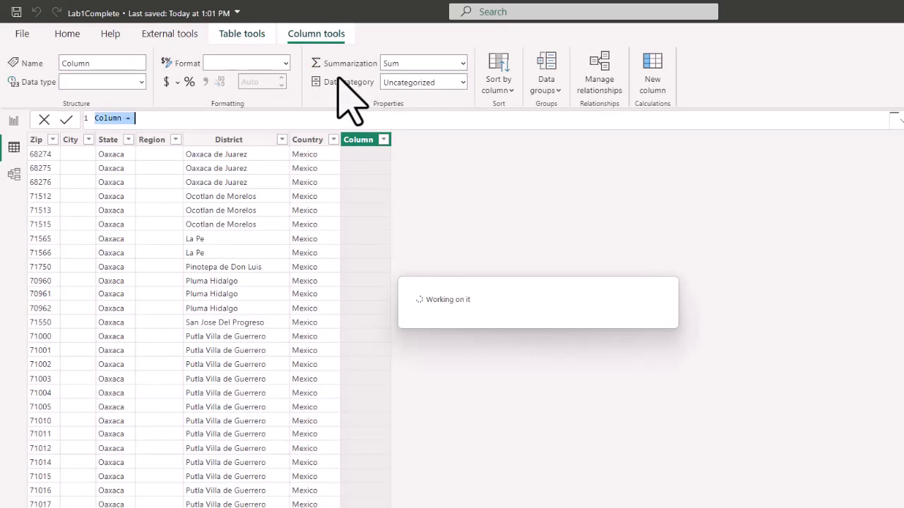
pyautogui.write('Zip')
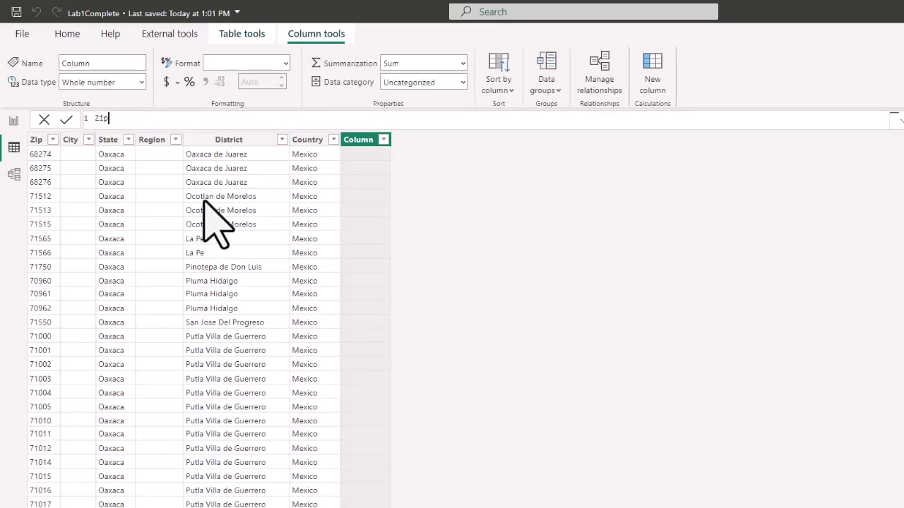
pyautogui.write('Country =')
pyautogui.write('geo')
pyautogui.press('Down')
pyautogui.press('Down')
pyautogui.press('Down')
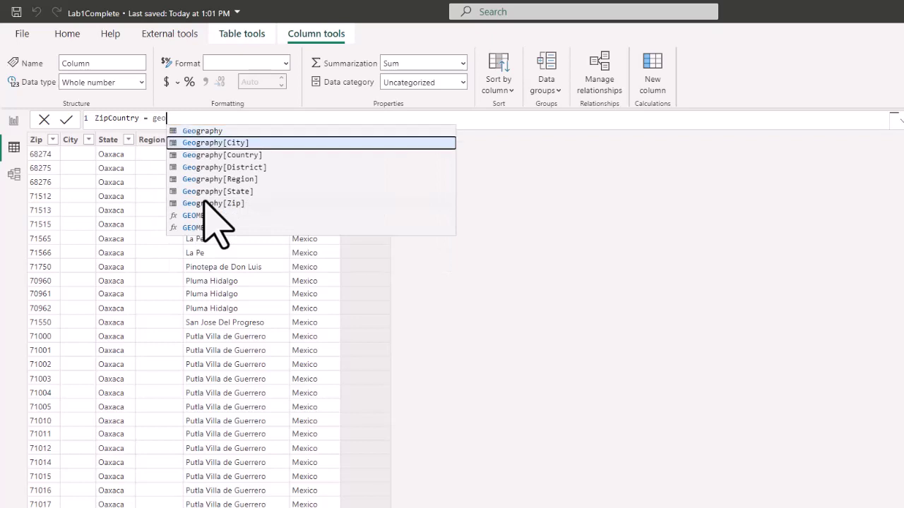
pyautogui.press('Down')
pyautogui.press('Down')
pyautogui.press('Down')
pyautogui.press('Tab')
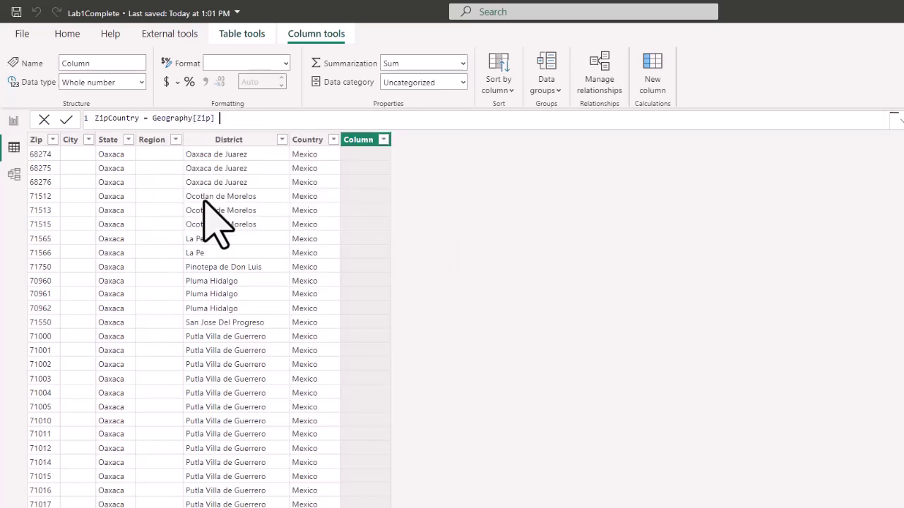
# Complete the Geography ZipCountry formula by appending & "," & Geography[Country] and commit it.
pyautogui.write('& "," & ge')
pyautogui.press('Down')
pyautogui.press('Down')
pyautogui.press('Down')
pyautogui.press('Down')
pyautogui.press('Down')
pyautogui.press('Tab')
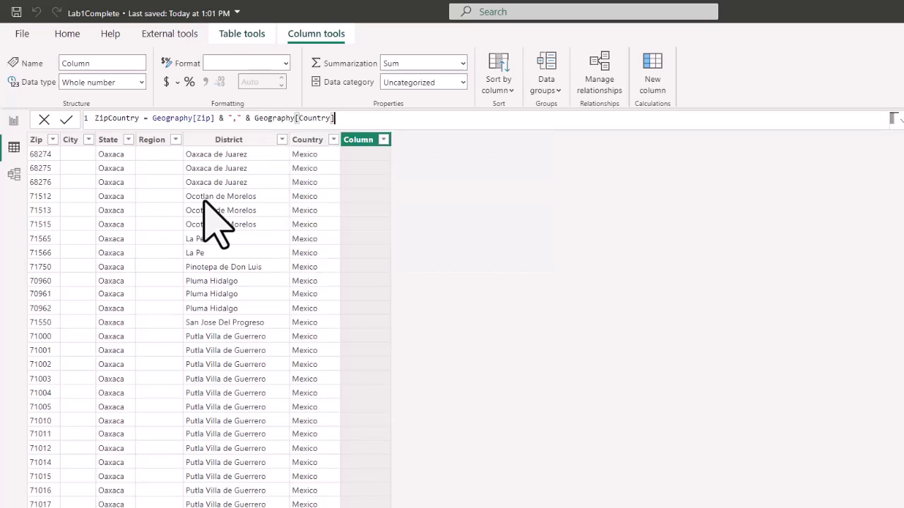
pyautogui.write(')')
pyautogui.press('BackSpace')
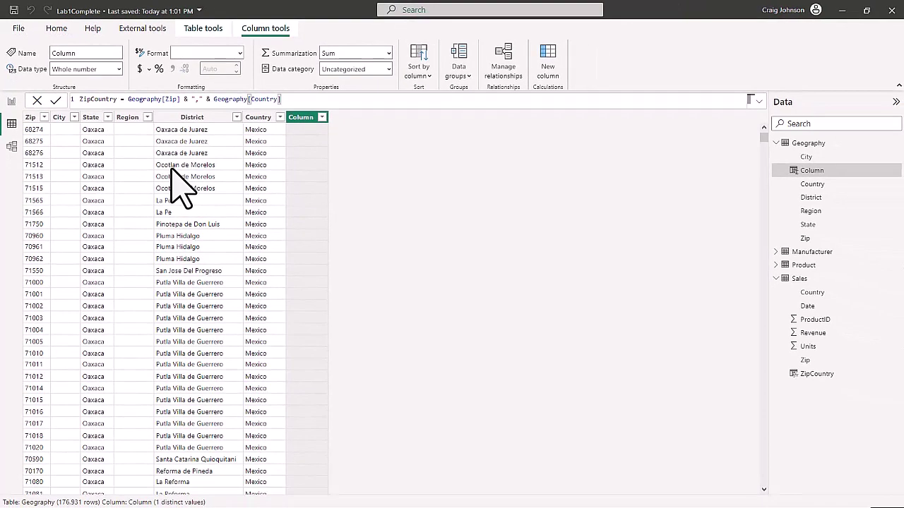
pyautogui.press('Return')
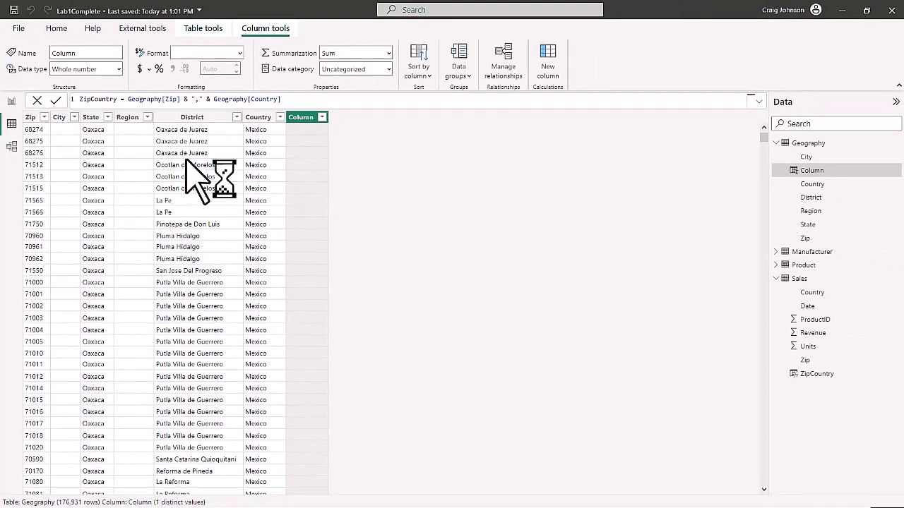
# Relate the Geography and Sales tables through their ZipCountry columns in the model diagram and check the chart in the report.
pyautogui.click(11, 147)
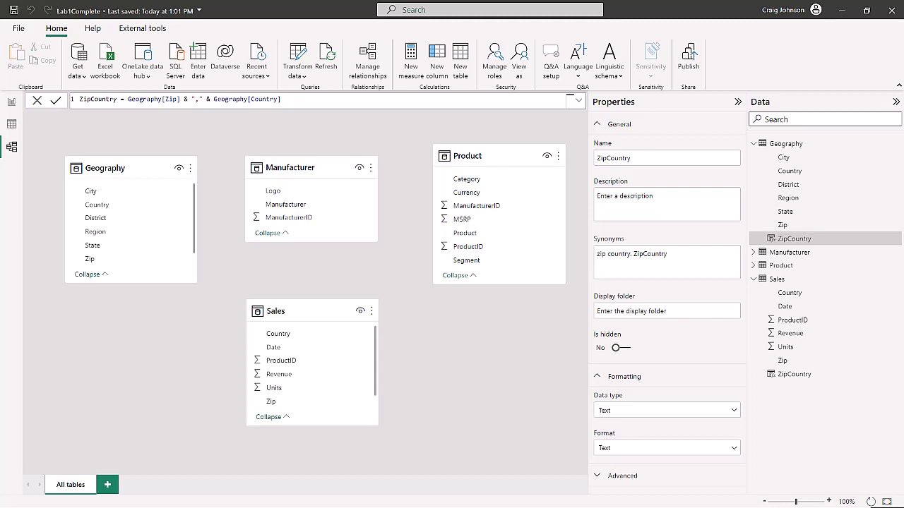
pyautogui.scroll(-1, 132, 262)
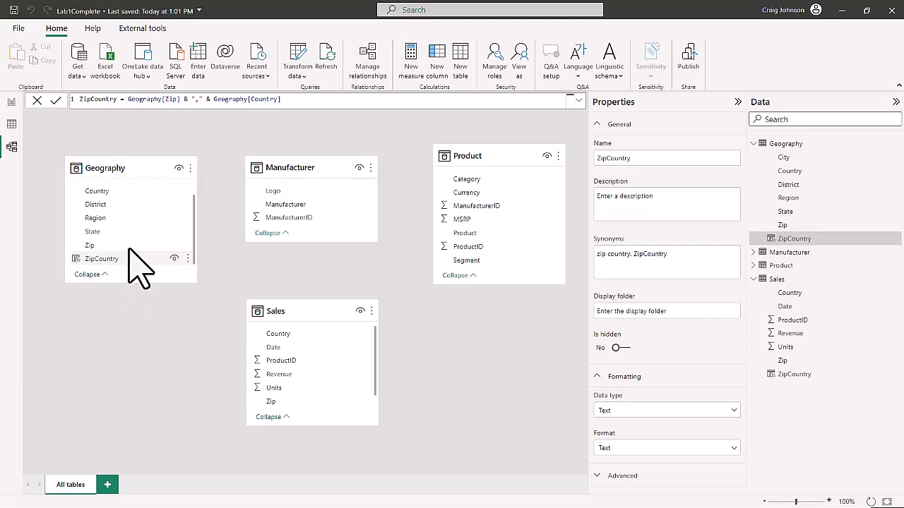
pyautogui.scroll(-1, 339, 385)
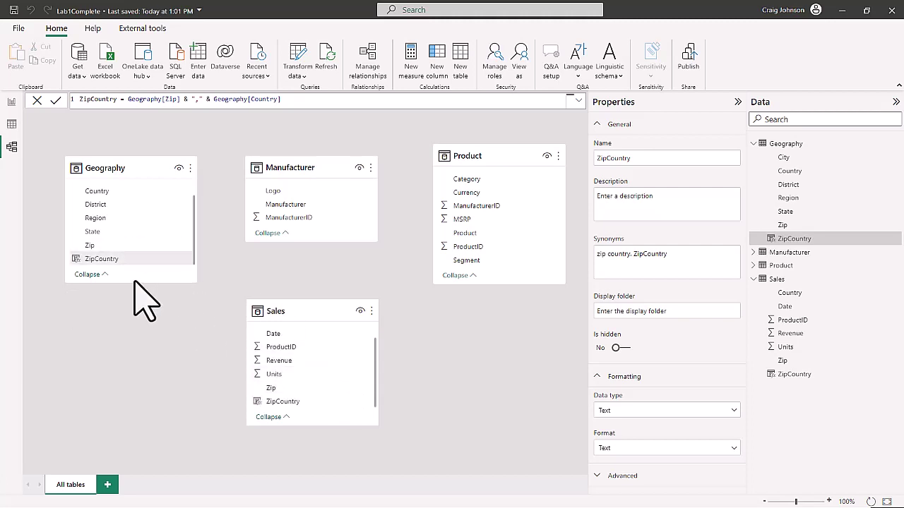
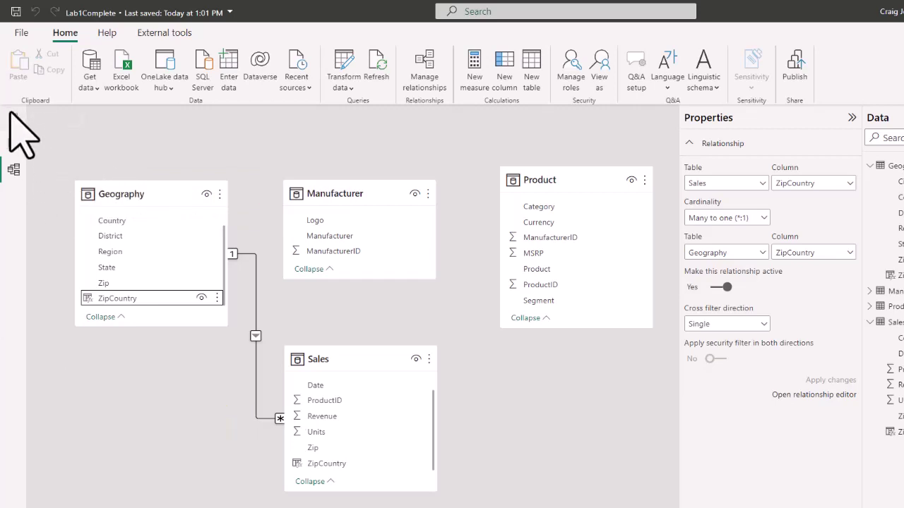
pyautogui.click(13, 117)
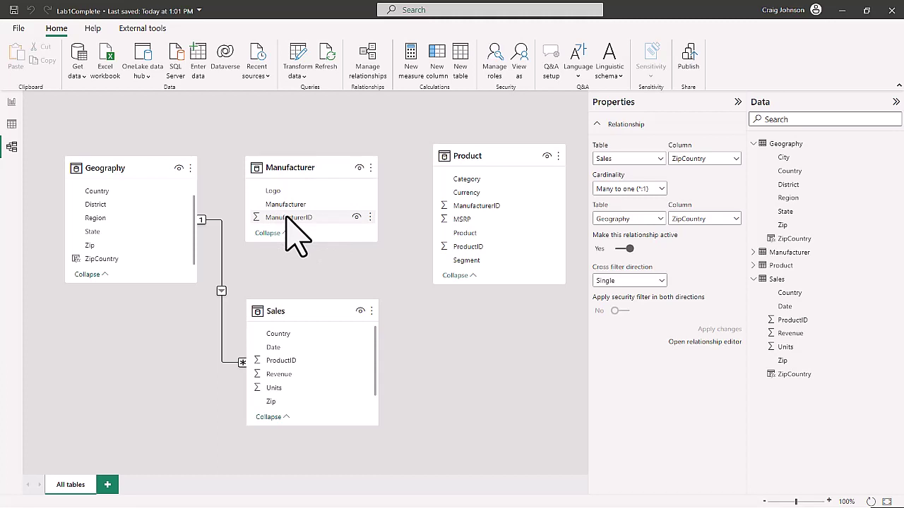
# Relate Manufacturer to Product on ManufacturerID, and Product to Sales on ProductID, in the model diagram.
pyautogui.moveTo(286, 217); pyautogui.dragTo(477, 207)
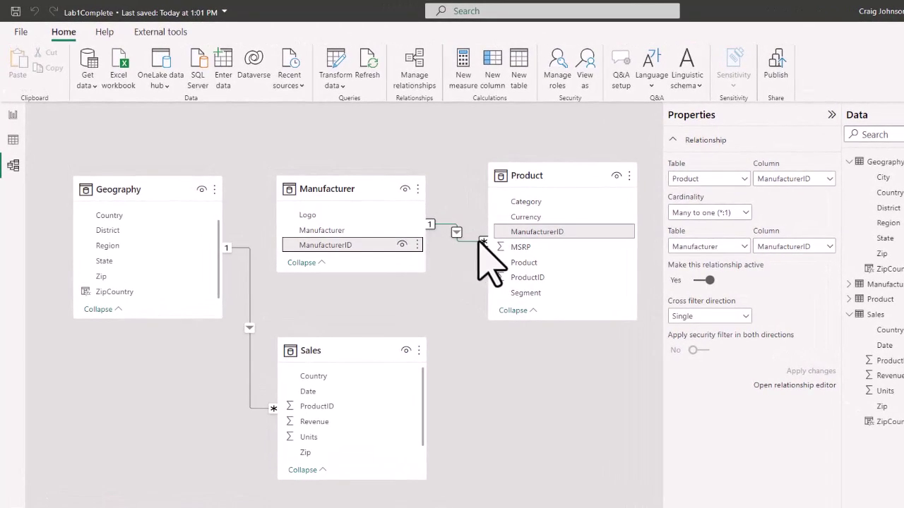
pyautogui.moveTo(516, 276); pyautogui.dragTo(336, 408)
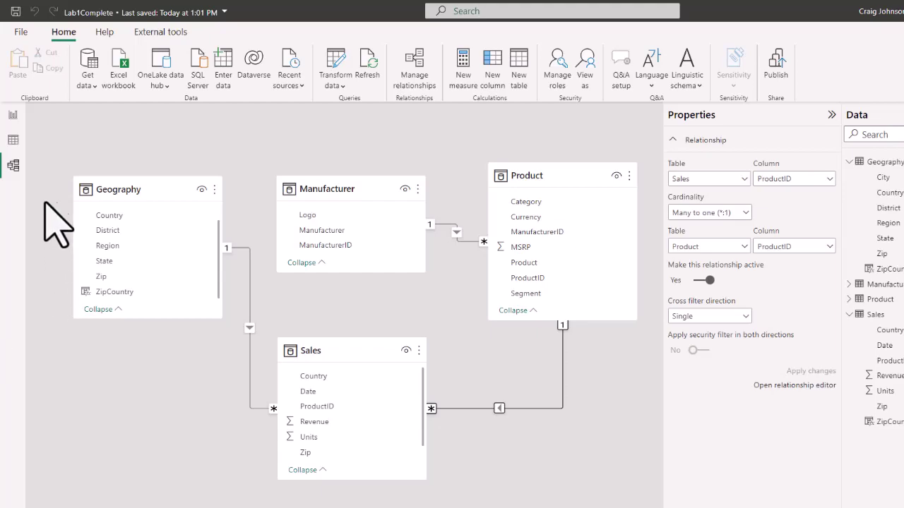
# Assign the Manufacturer field of the Manufacturer table to the report chart's legend and enlarge the chart in both directions.
pyautogui.click(12, 114)
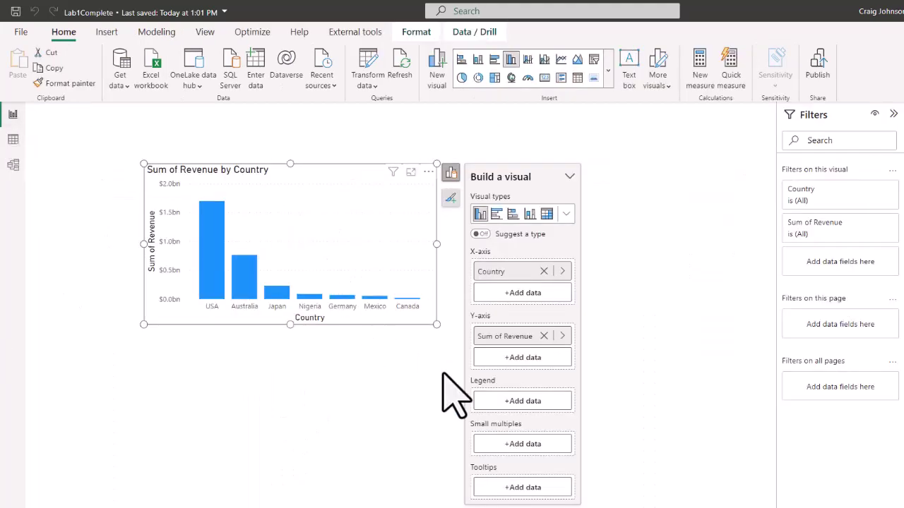
pyautogui.click(522, 400)
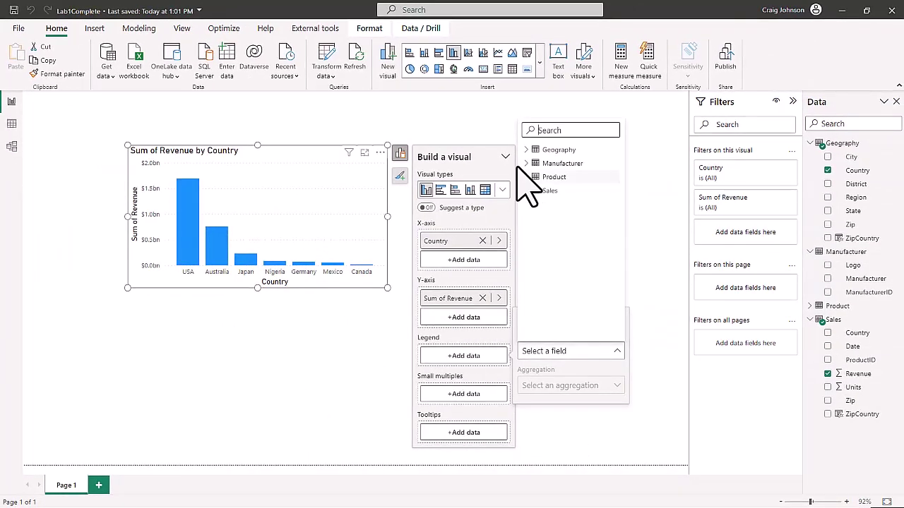
pyautogui.click(535, 165)
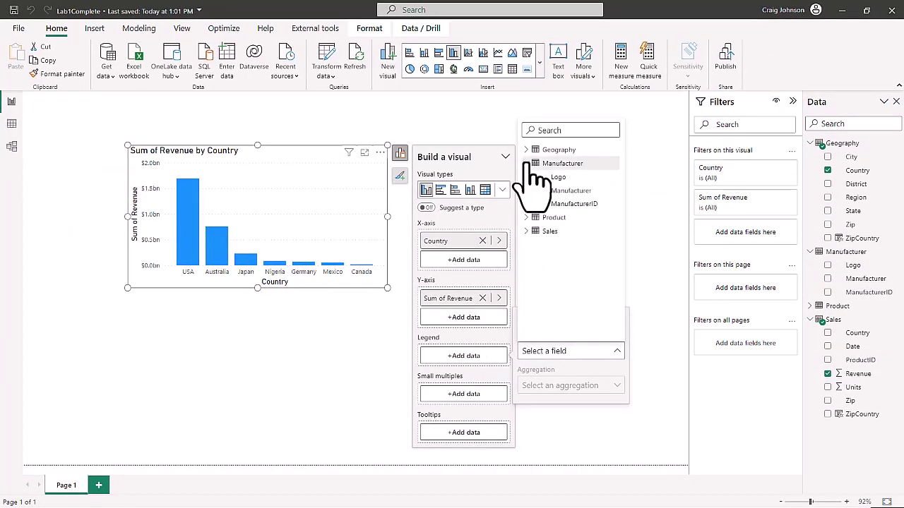
pyautogui.click(568, 191)
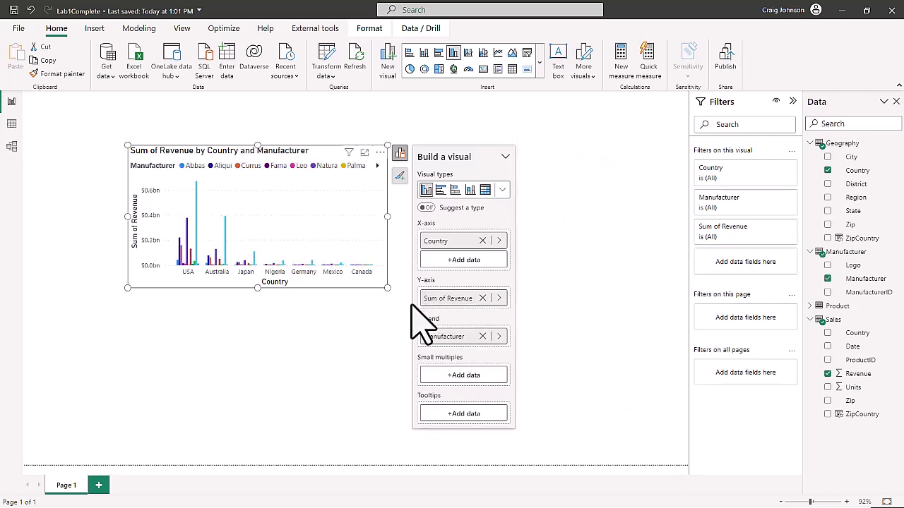
pyautogui.moveTo(385, 286); pyautogui.dragTo(456, 360)
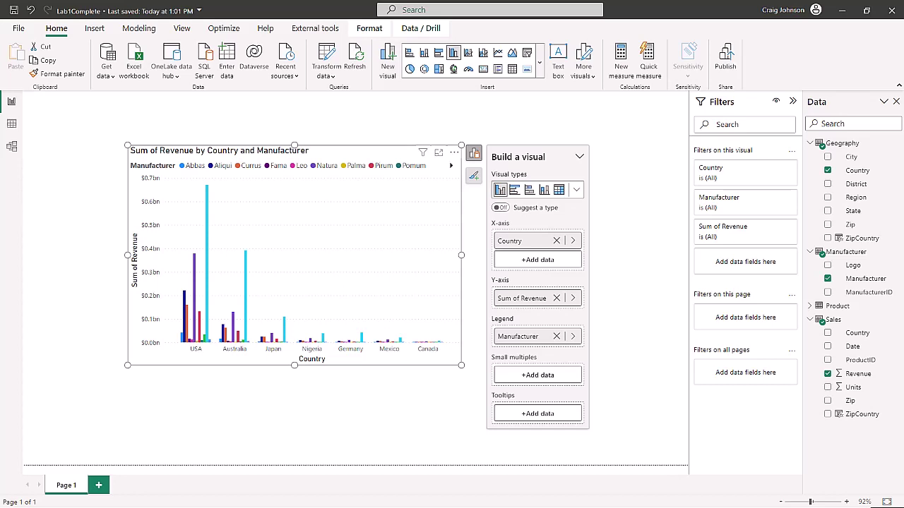
# Change the revenue chart to a stacked column chart and sort its Manufacturer legend in descending order.
pyautogui.click(423, 54)
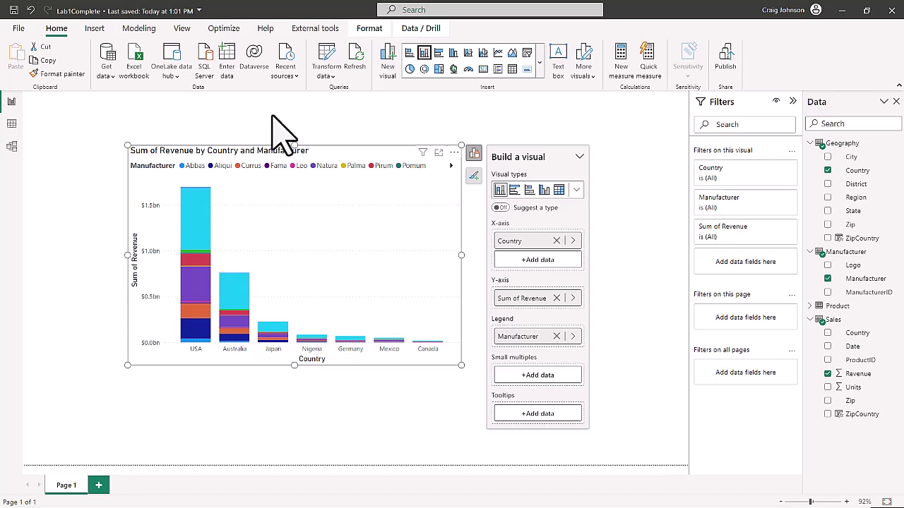
pyautogui.click(454, 153)
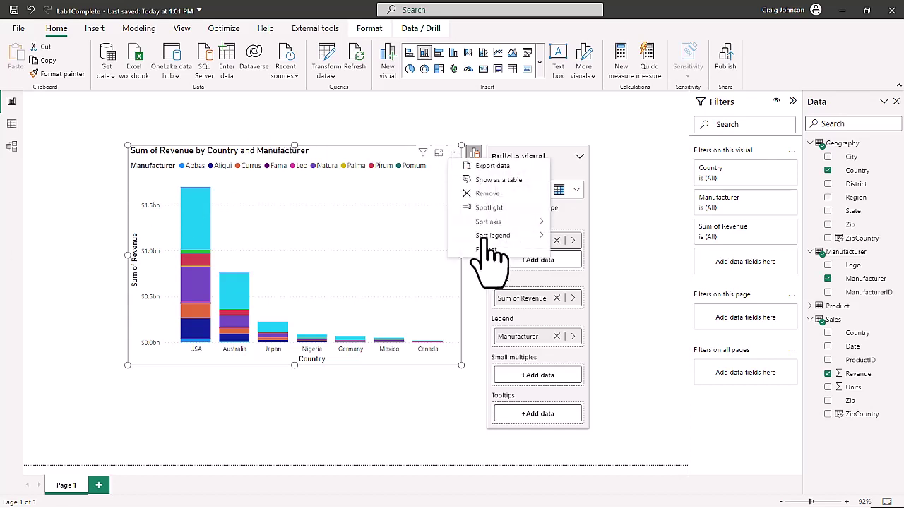
pyautogui.moveTo(512, 235)
pyautogui.click(596, 252)
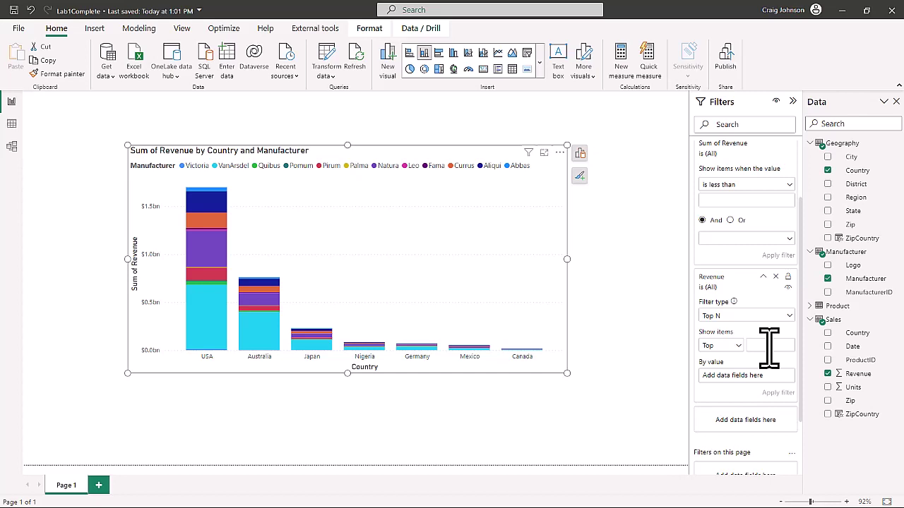
# Apply the chart's Revenue Top N filter to show the top 5 items by Sum of Revenue.
pyautogui.click(769, 346)
pyautogui.click(759, 346)
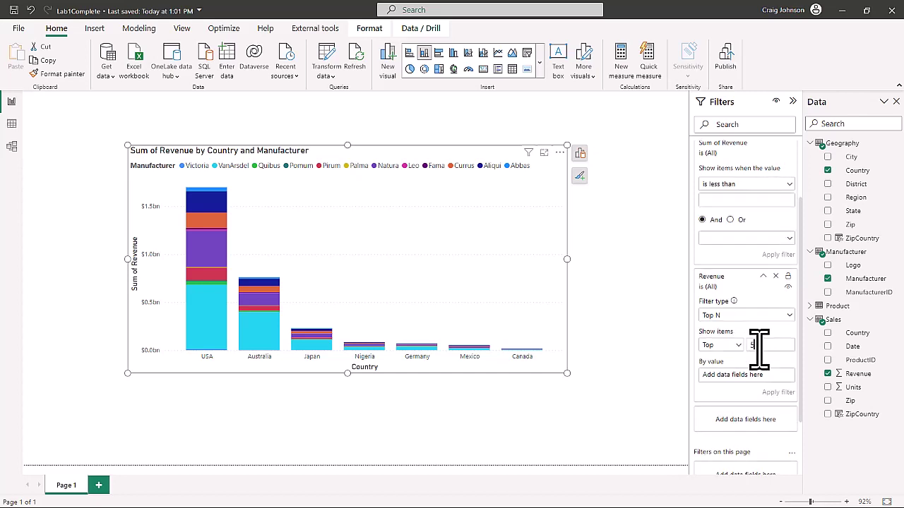
pyautogui.write('5')
pyautogui.moveTo(865, 375); pyautogui.dragTo(747, 375)
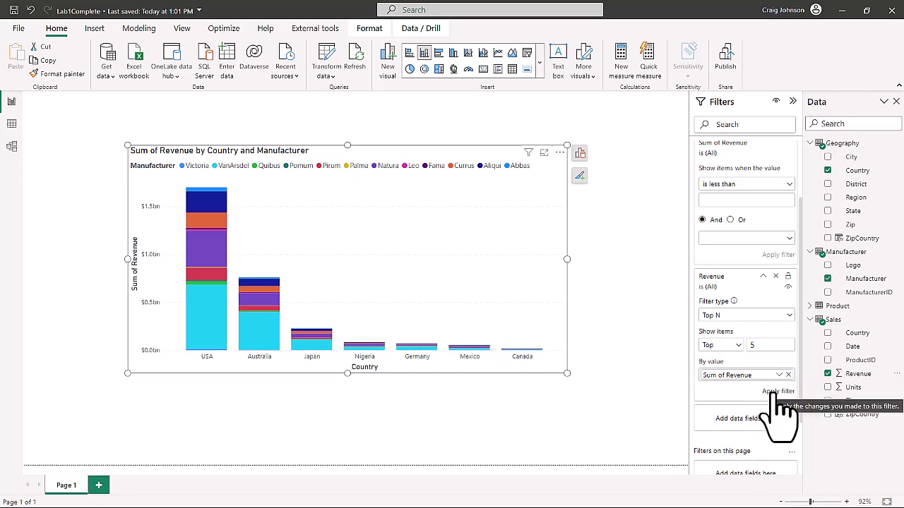
pyautogui.click(778, 393)
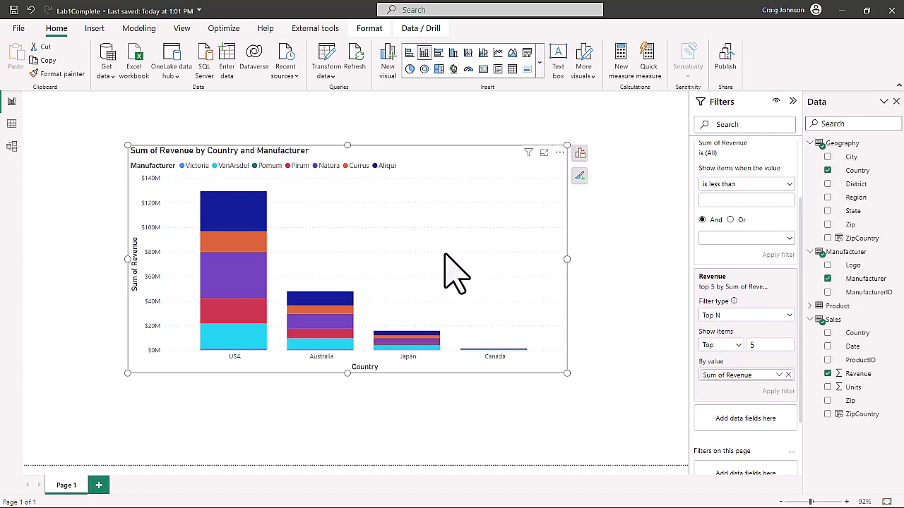
# Turn on data labels and total labels for the stacked column chart and enlarge it slightly.
pyautogui.click(580, 178)
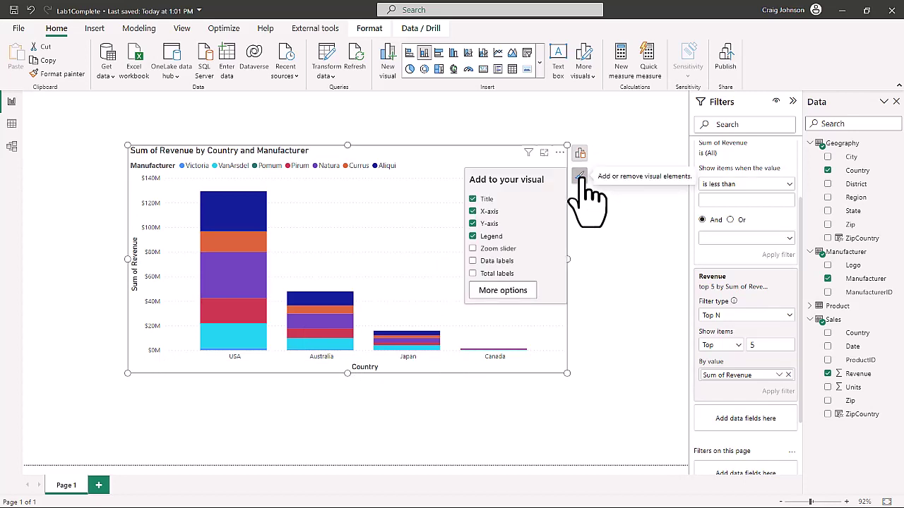
pyautogui.click(503, 290)
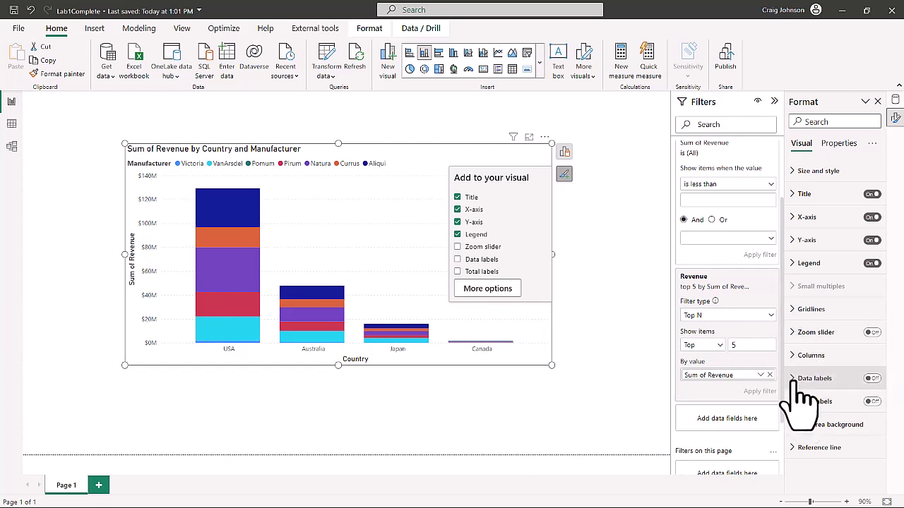
pyautogui.click(873, 378)
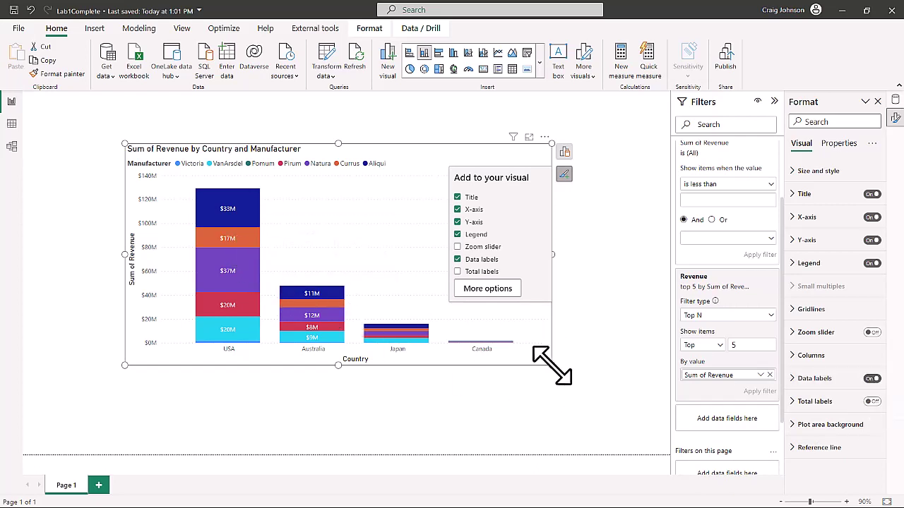
pyautogui.moveTo(552, 366); pyautogui.dragTo(559, 376)
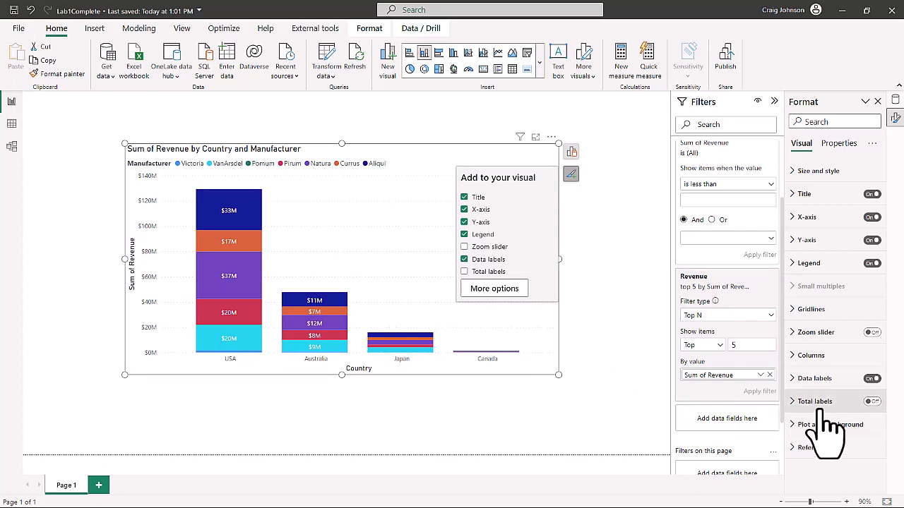
pyautogui.click(873, 401)
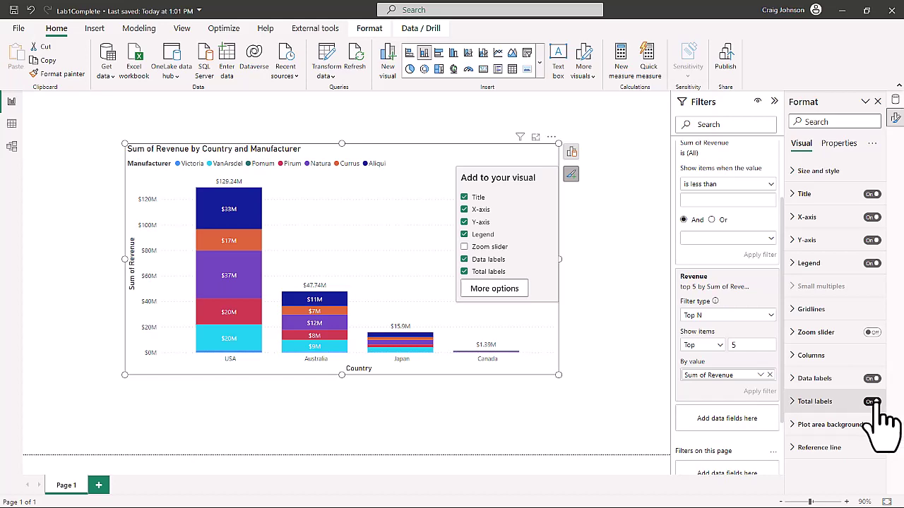
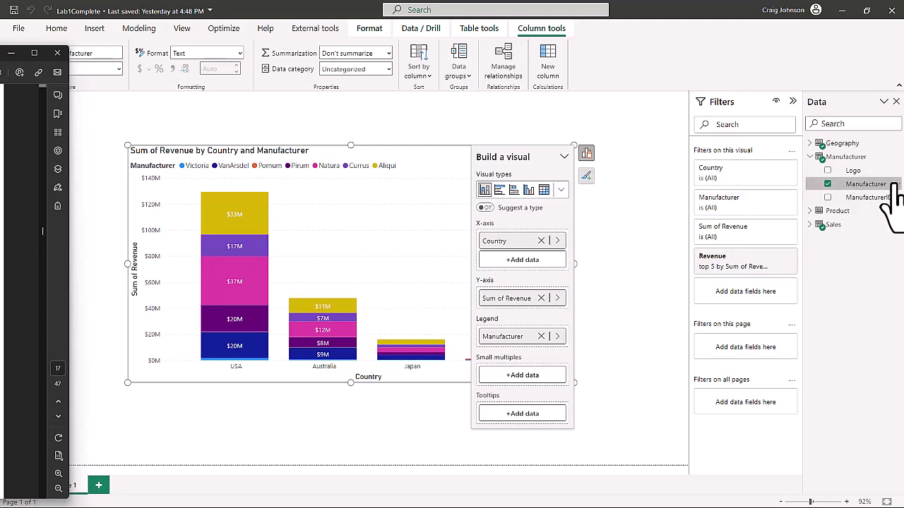
# Start a new grouping of the Manufacturer field and group Aliqui, Currus, Natura and Pirum together.
pyautogui.click(894, 184)
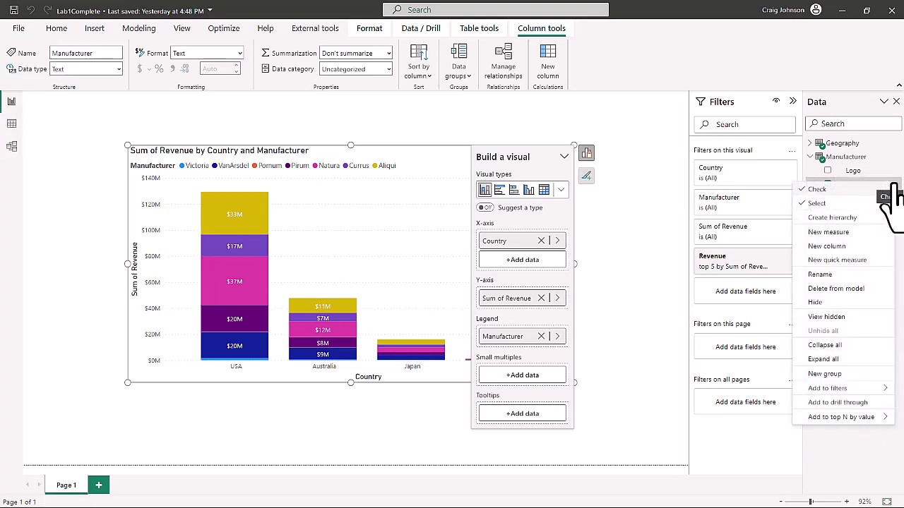
pyautogui.click(826, 374)
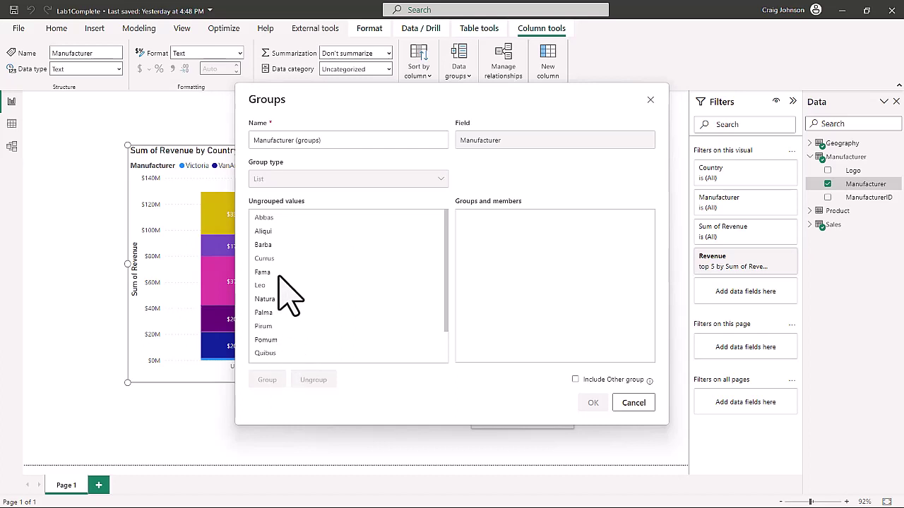
pyautogui.click(263, 232)
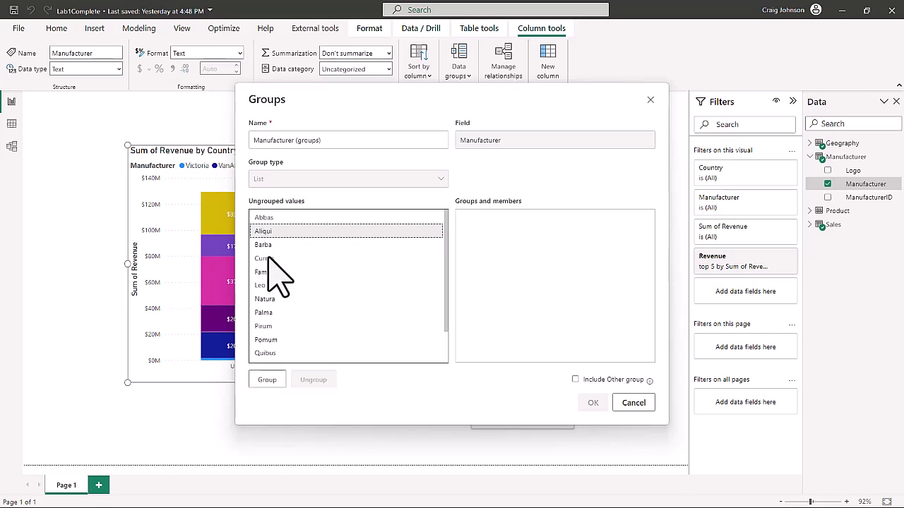
pyautogui.keyDown('ctrl'); pyautogui.click(268, 259); pyautogui.keyUp('ctrl')
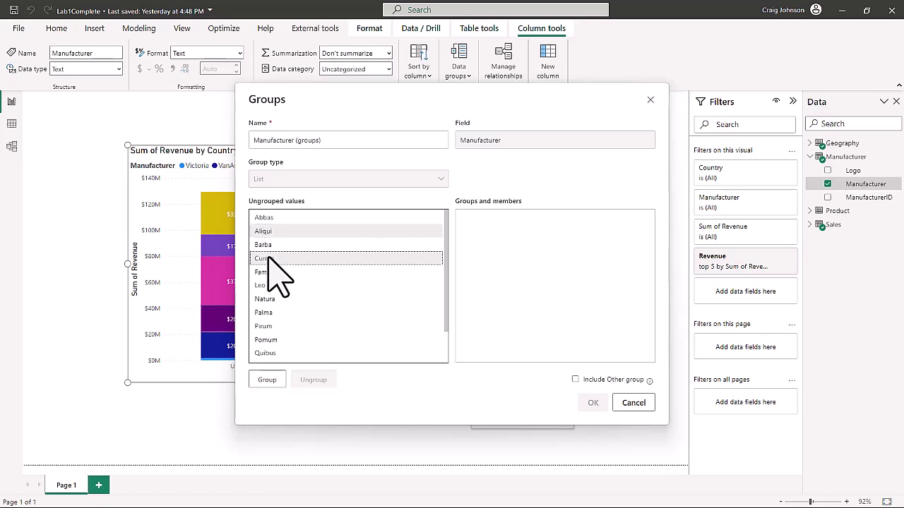
pyautogui.keyDown('ctrl'); pyautogui.click(268, 299); pyautogui.keyUp('ctrl')
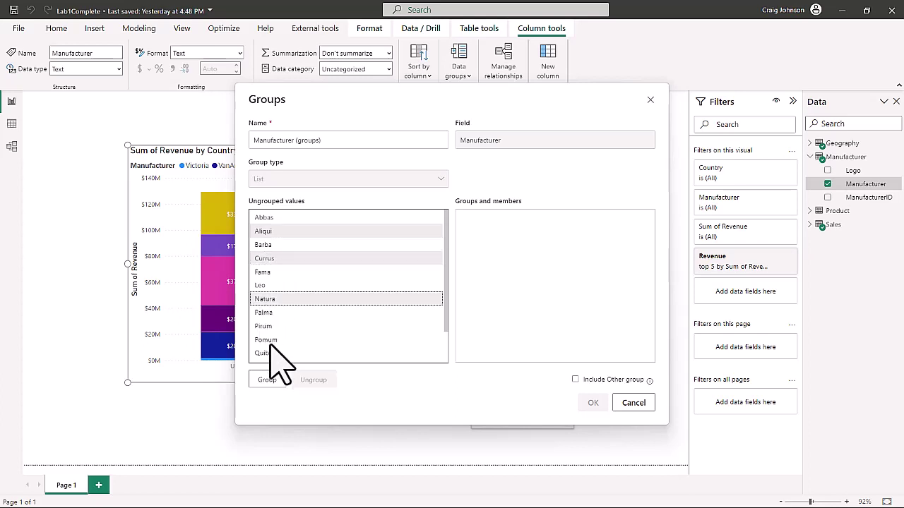
pyautogui.keyDown('ctrl'); pyautogui.click(262, 327); pyautogui.keyUp('ctrl')
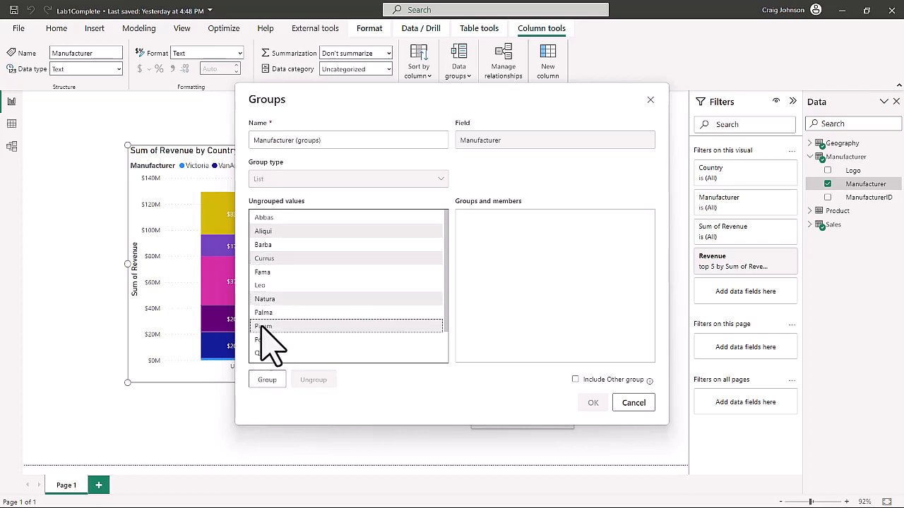
pyautogui.click(267, 380)
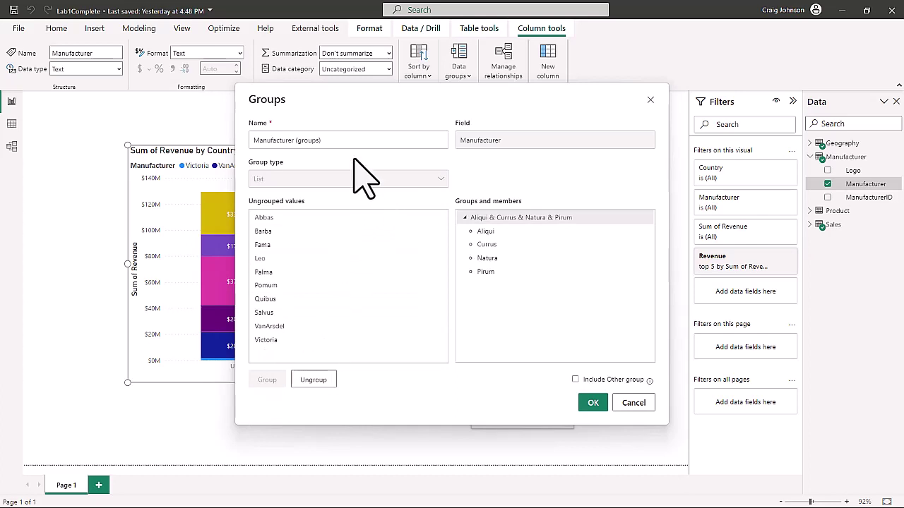
# Name the Manufacturer grouping Top Competitors and create it.
pyautogui.moveTo(346, 146); pyautogui.dragTo(131, 120)
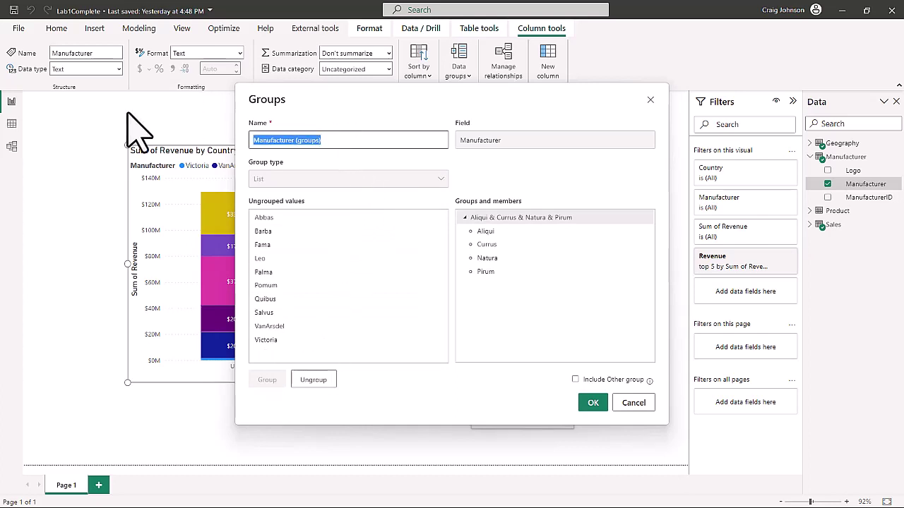
pyautogui.write('Top Com')
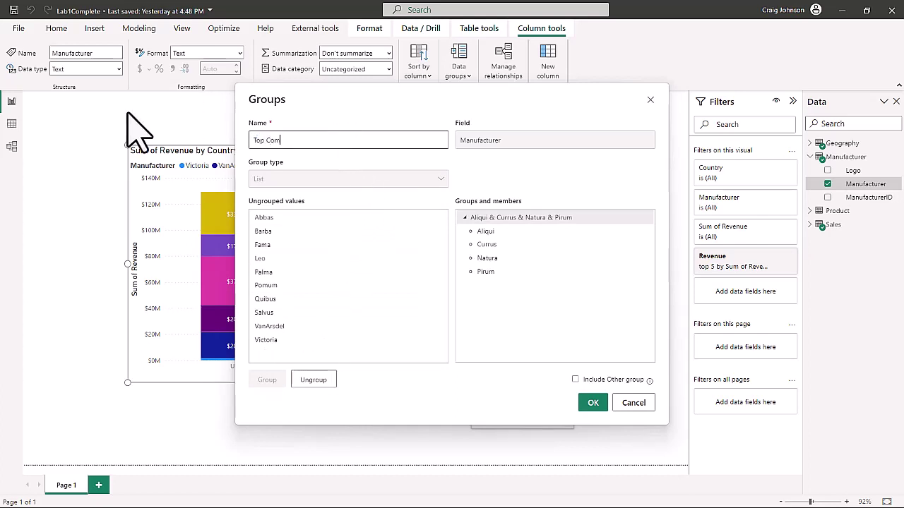
pyautogui.write('petitors (groups')
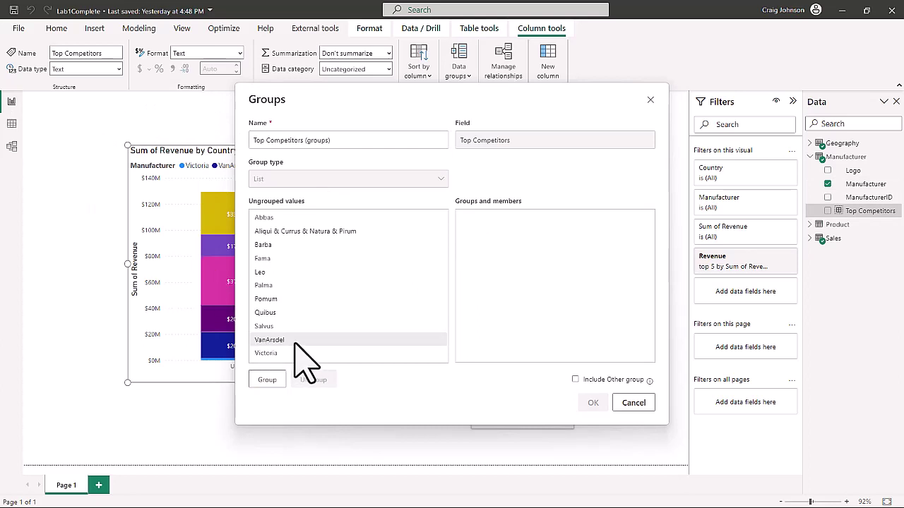
# Create a grouping of Top Competitors named VanArsdel, with VanArsdel as its own group and an Other group for the ungrouped values.
pyautogui.click(267, 380)
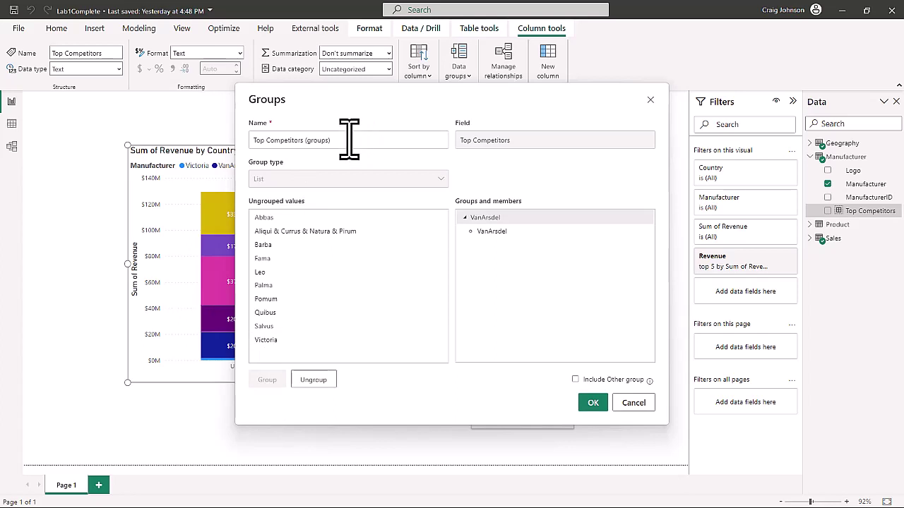
pyautogui.moveTo(350, 139); pyautogui.dragTo(177, 133)
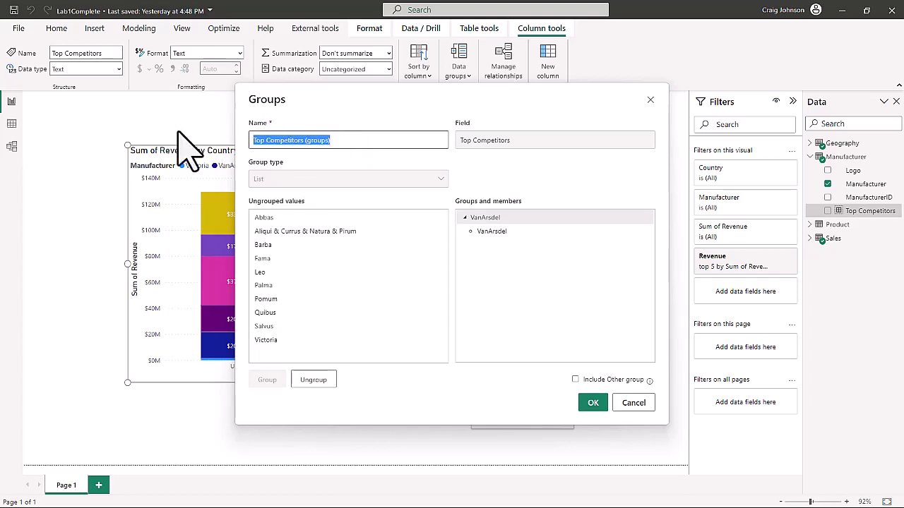
pyautogui.write('Van')
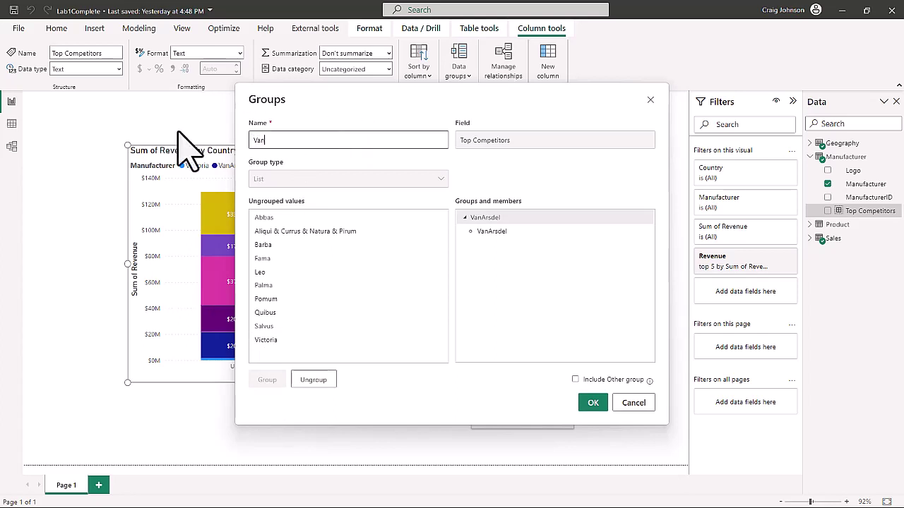
pyautogui.write('Arsdel')
pyautogui.click(576, 380)
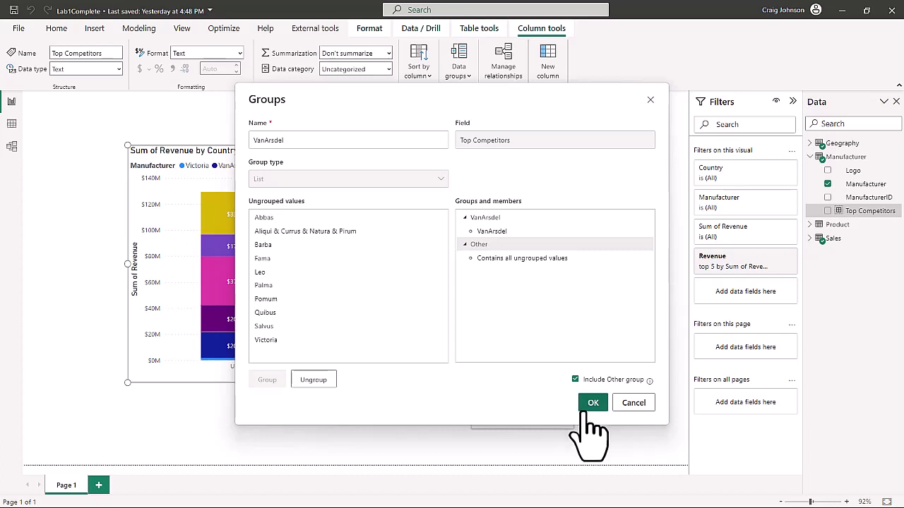
pyautogui.click(592, 406)
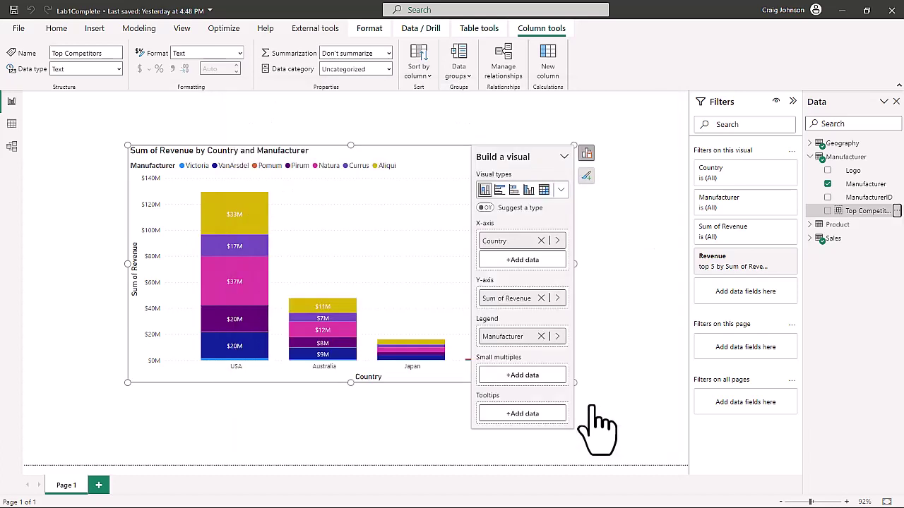